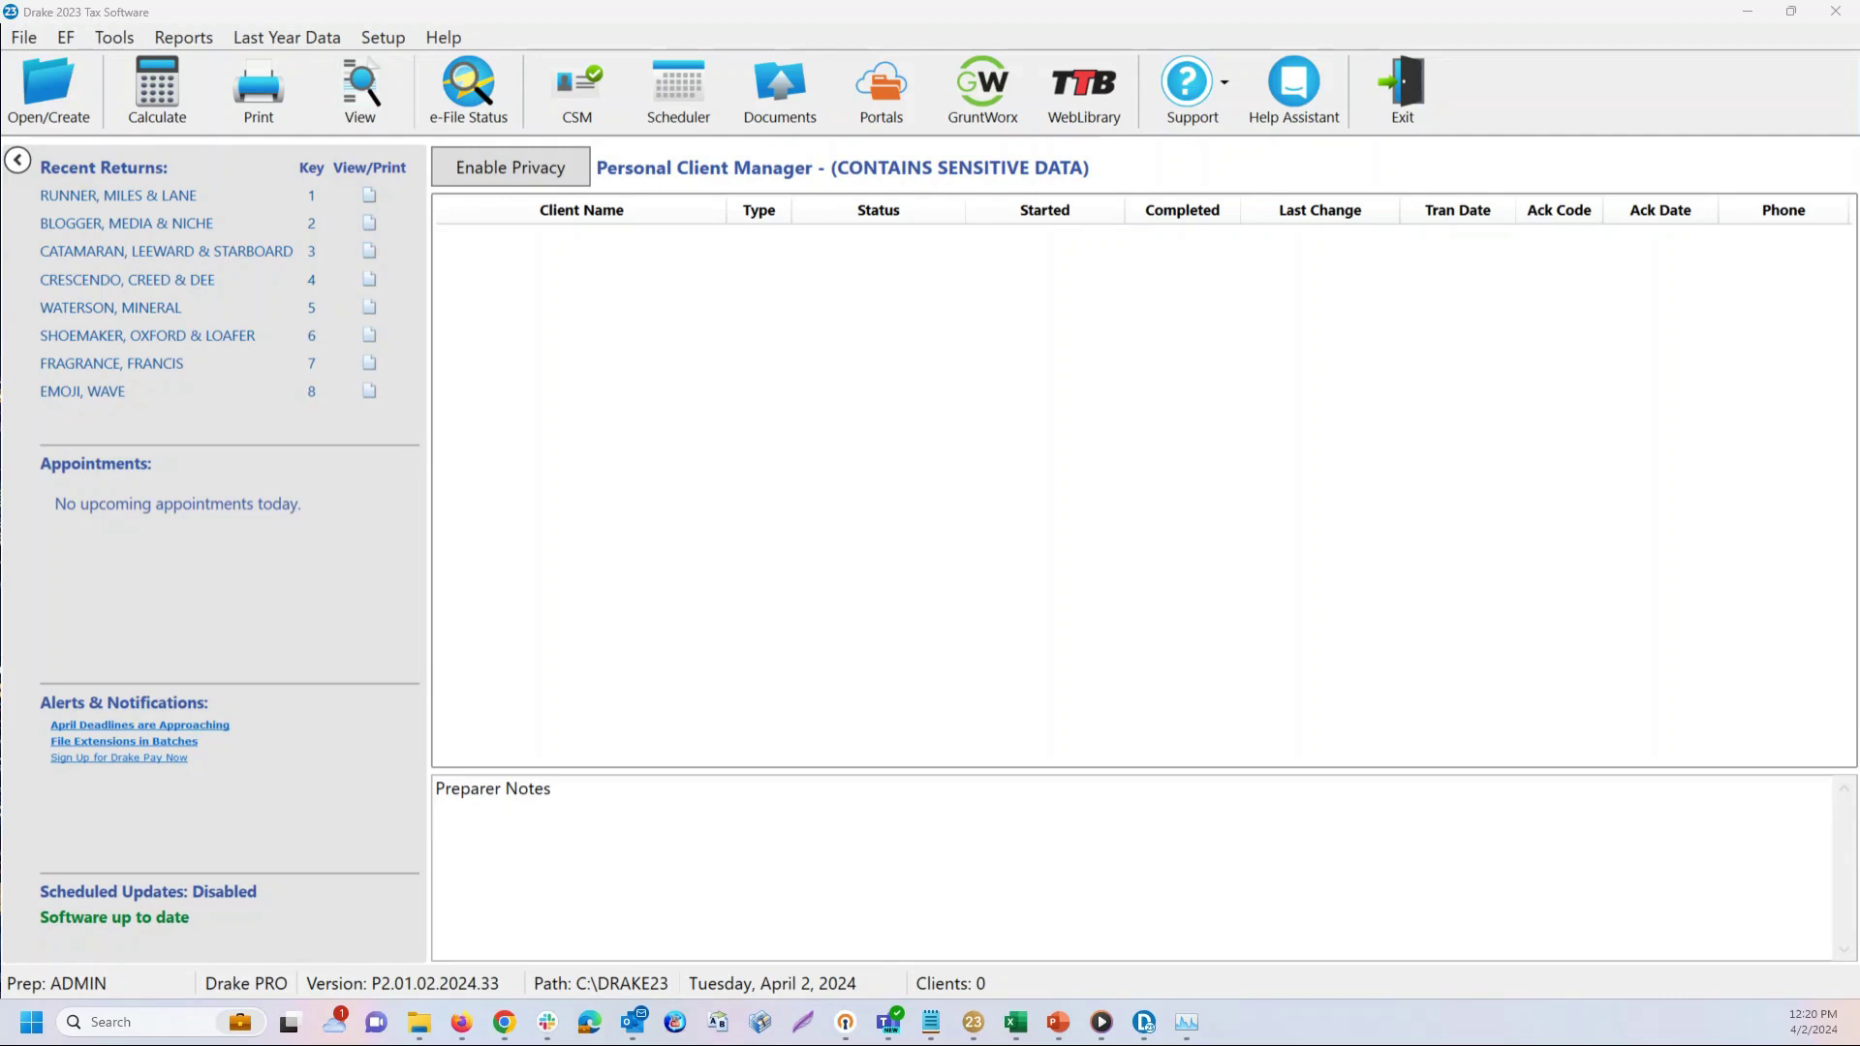
Step: Launch GruntWorx from the toolbar, centre its window on screen, and expand the client list
{"action": "left_click", "coordinate": [978, 100]}
{"action": "mouse_move", "coordinate": [260, 295]}
{"action": "left_mouse_down"}
{"action": "mouse_move", "coordinate": [1059, 262]}
{"action": "mouse_move", "coordinate": [1040, 222]}
{"action": "left_mouse_up"}
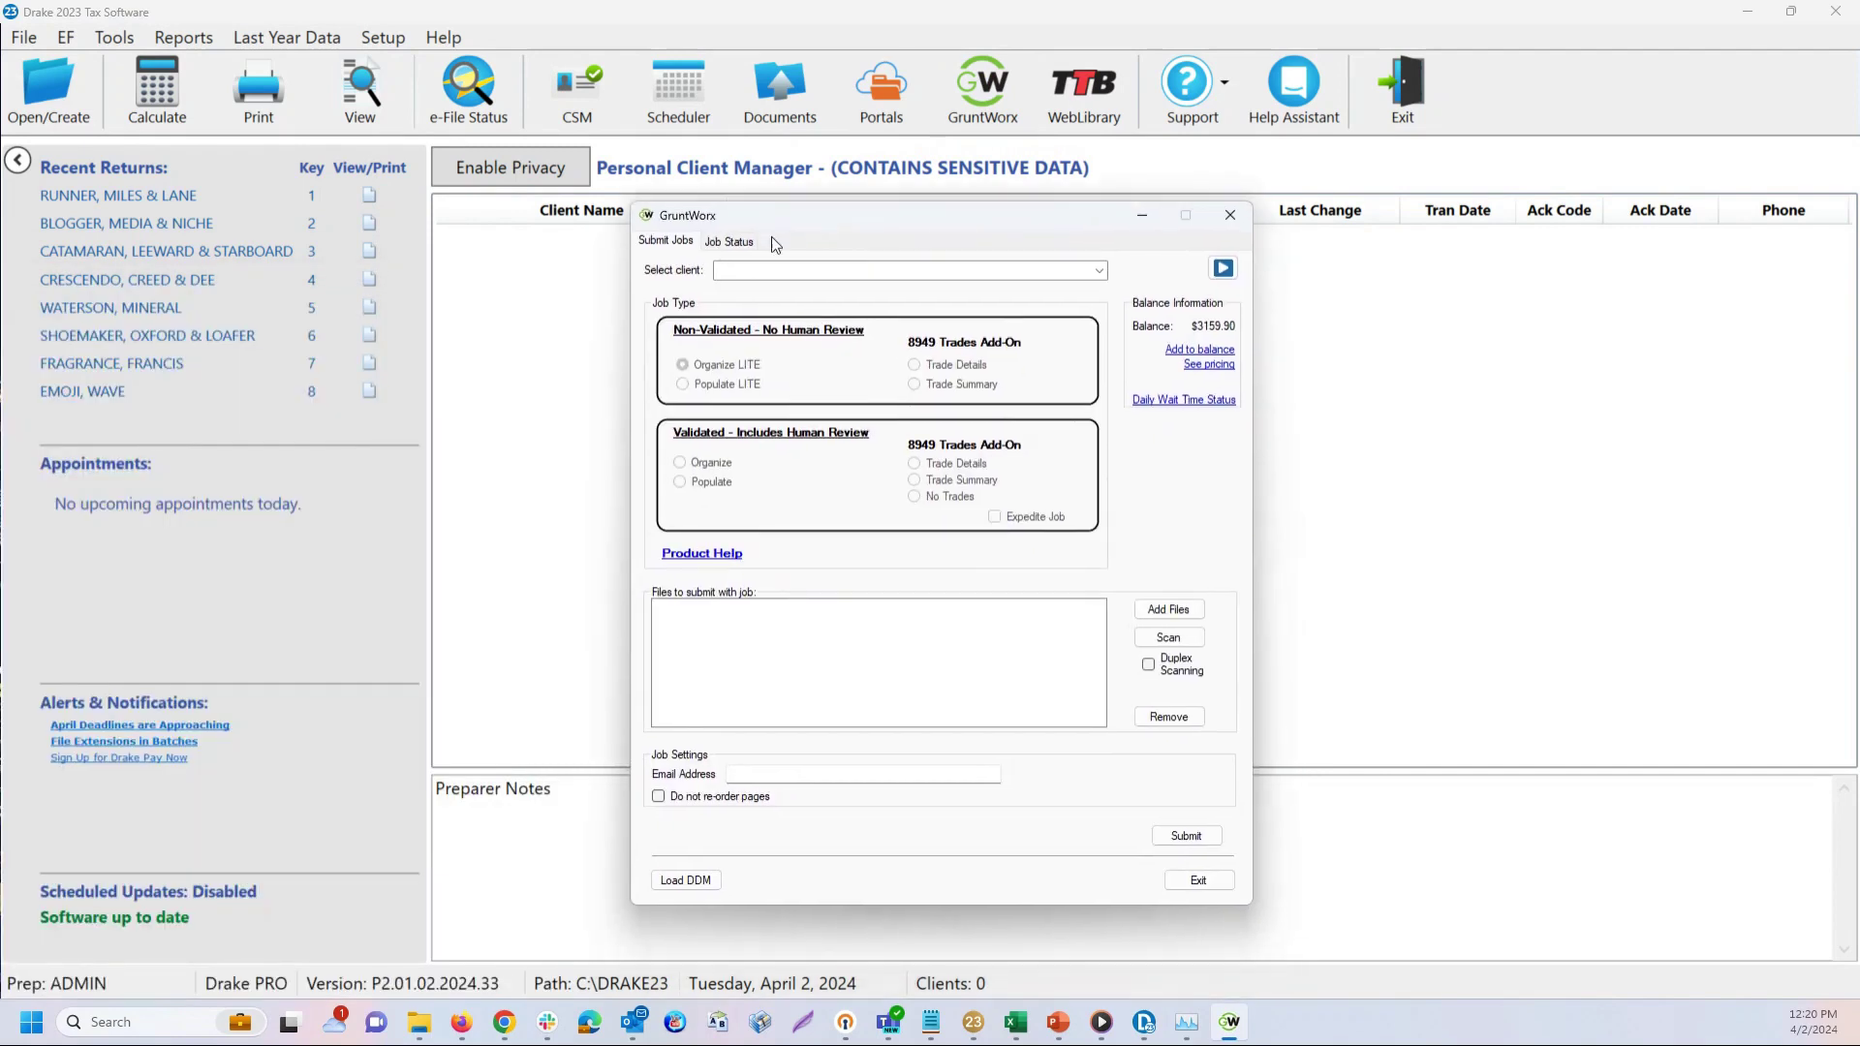
{"action": "left_click", "coordinate": [1101, 271]}
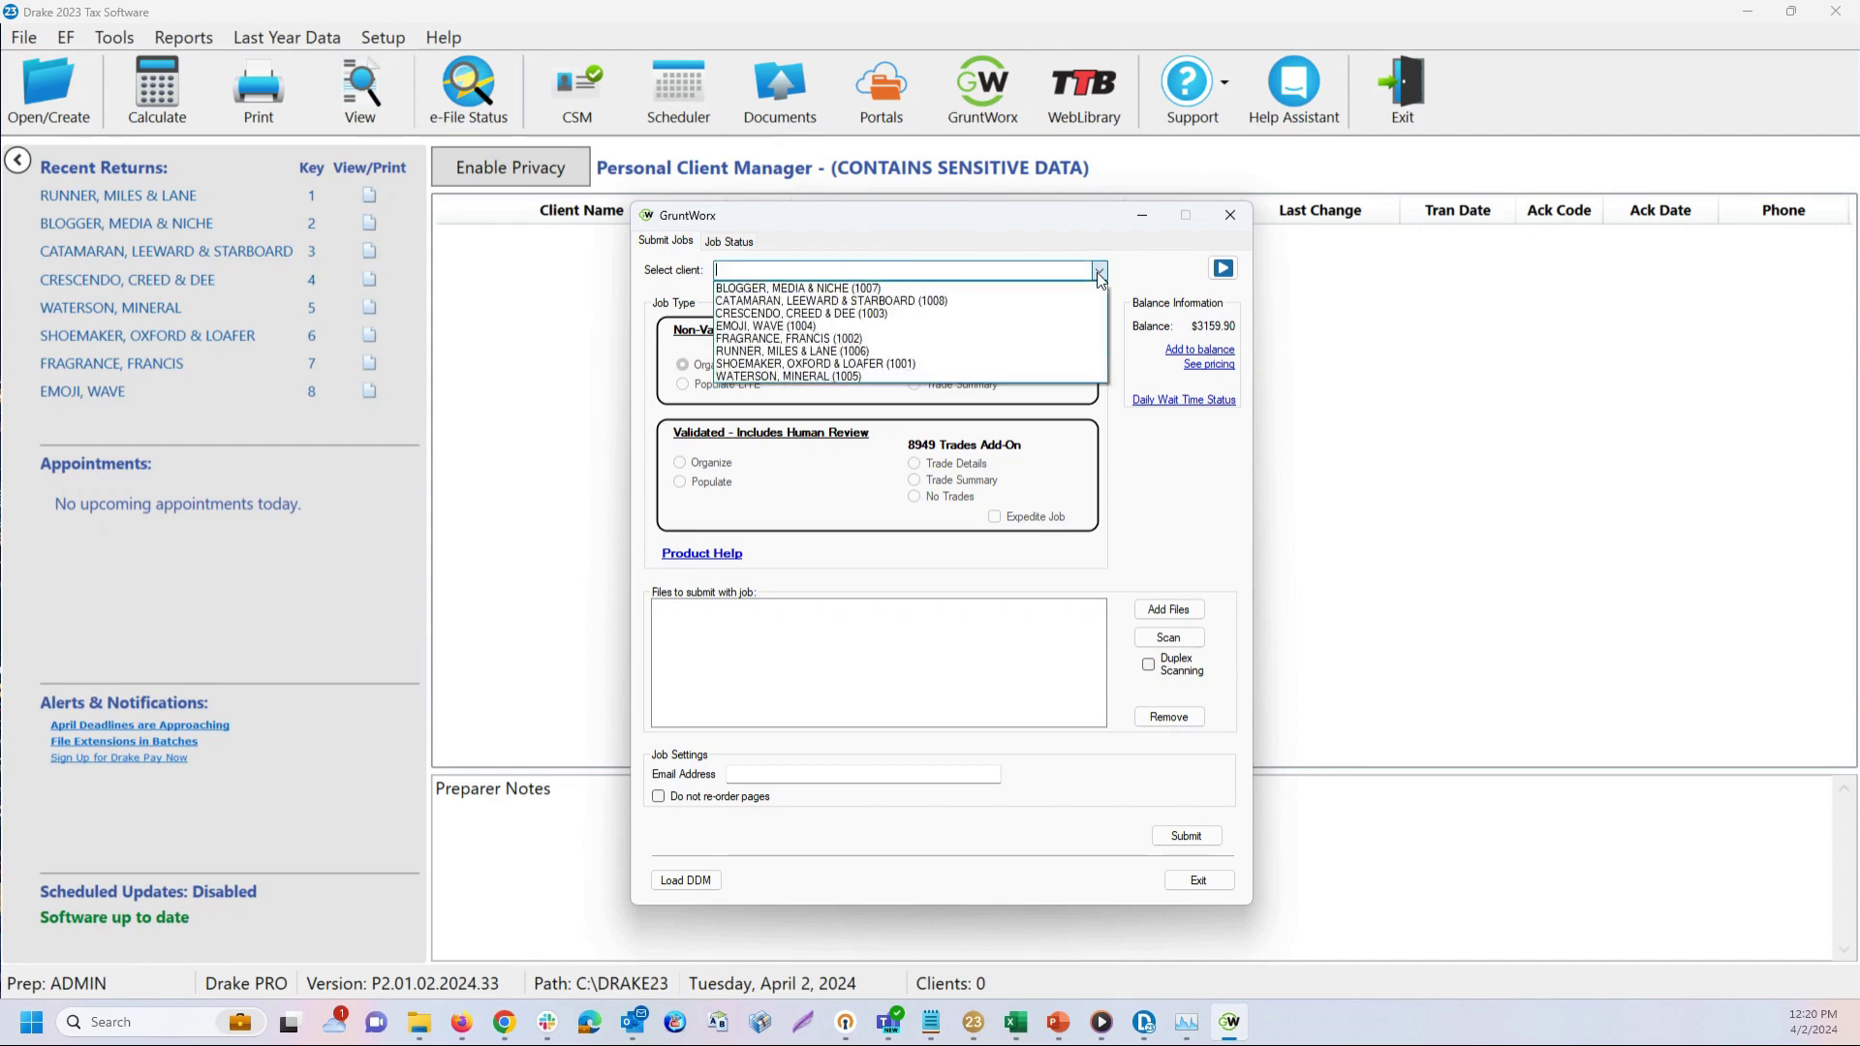
Step: Choose BLOGGER, MEDIA & NICHE (1007) as the job's client
{"action": "left_click", "coordinate": [792, 287]}
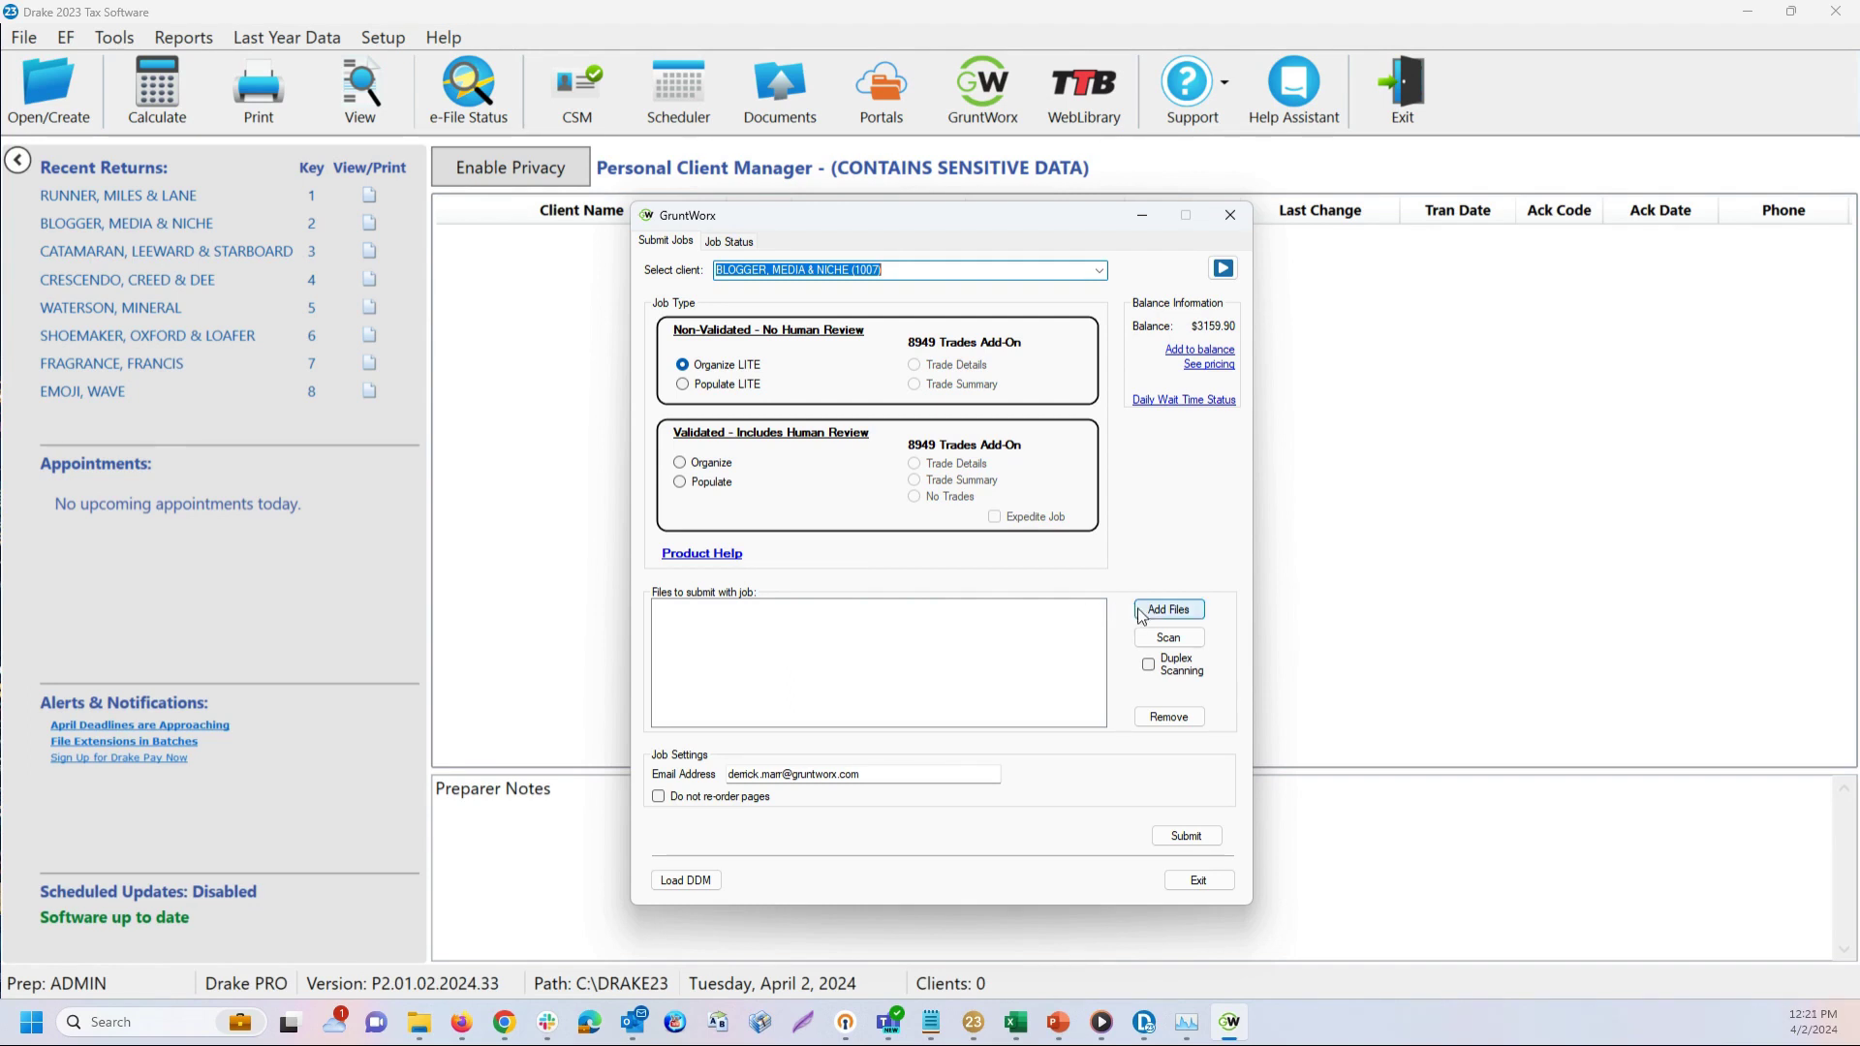
Step: Attach Taxpayer_Dateless.pdf from Desktop > Tax Payer Data and submit the job
{"action": "left_click", "coordinate": [1168, 611]}
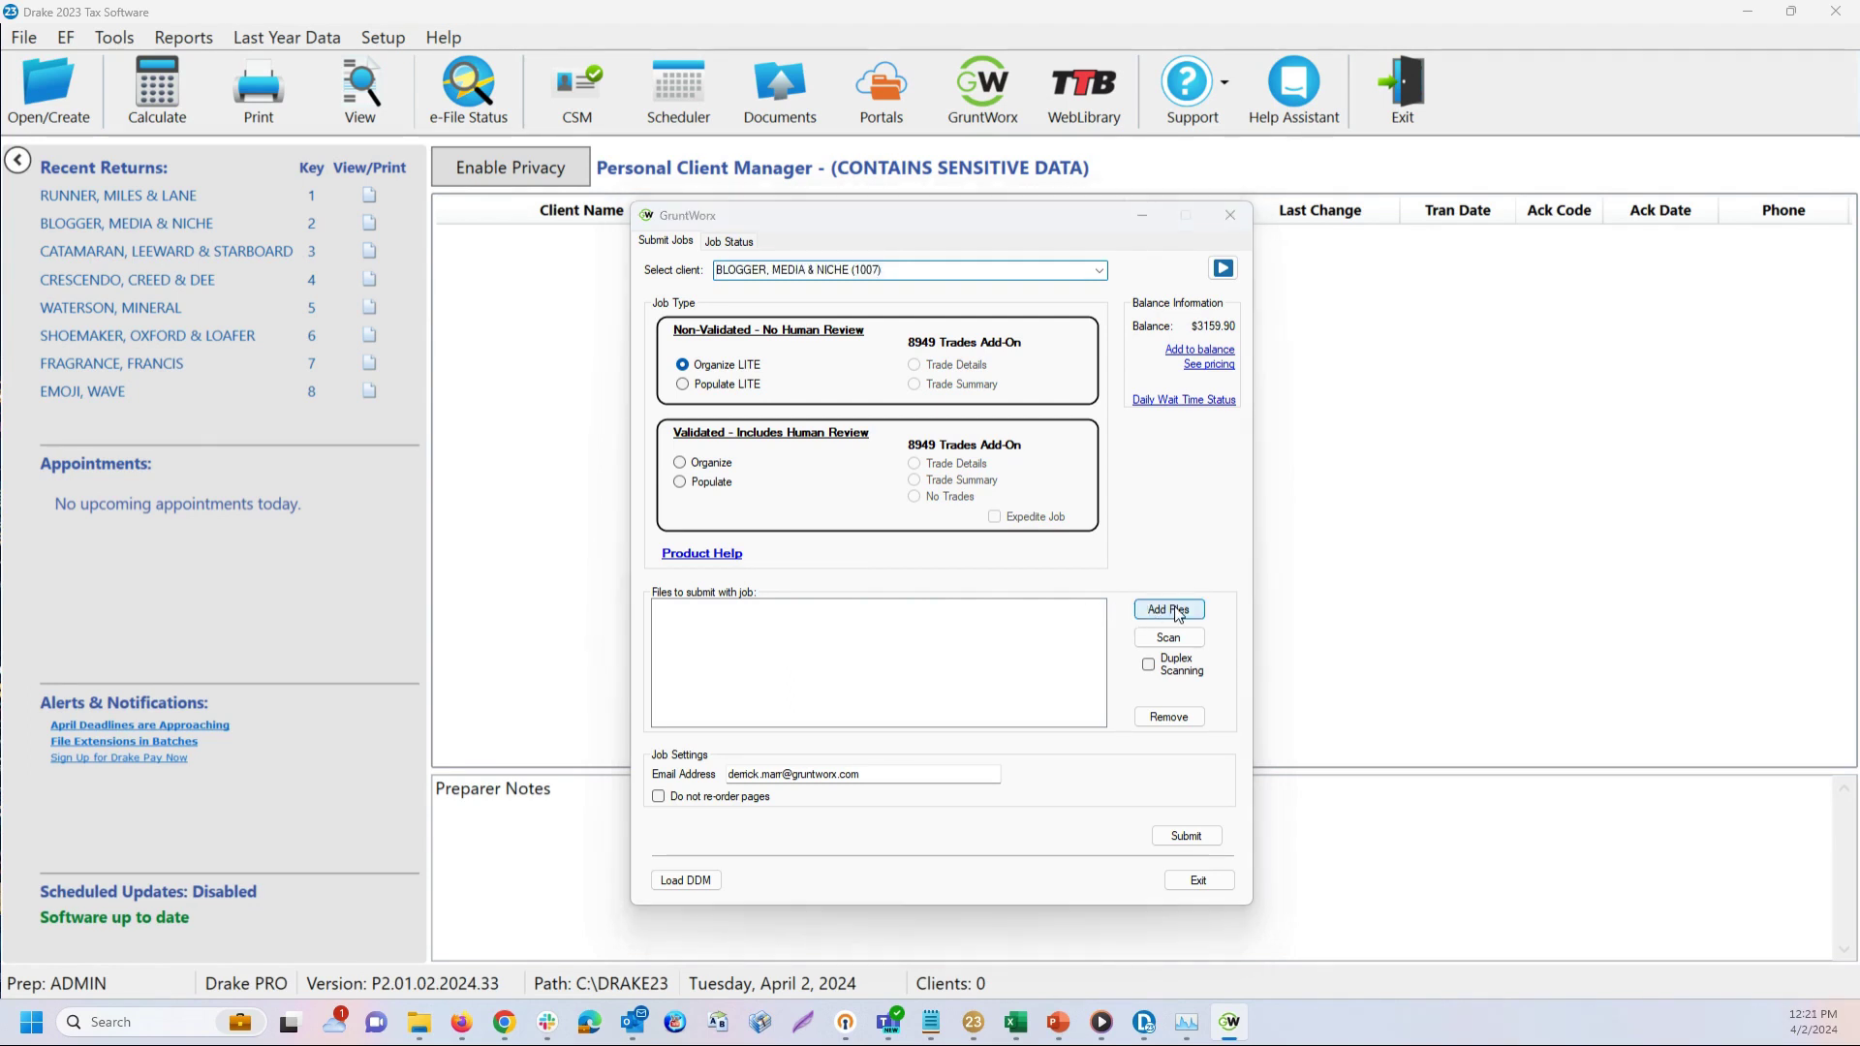
{"action": "scroll", "coordinate": [758, 439], "scroll_direction": "up", "scroll_amount": 2}
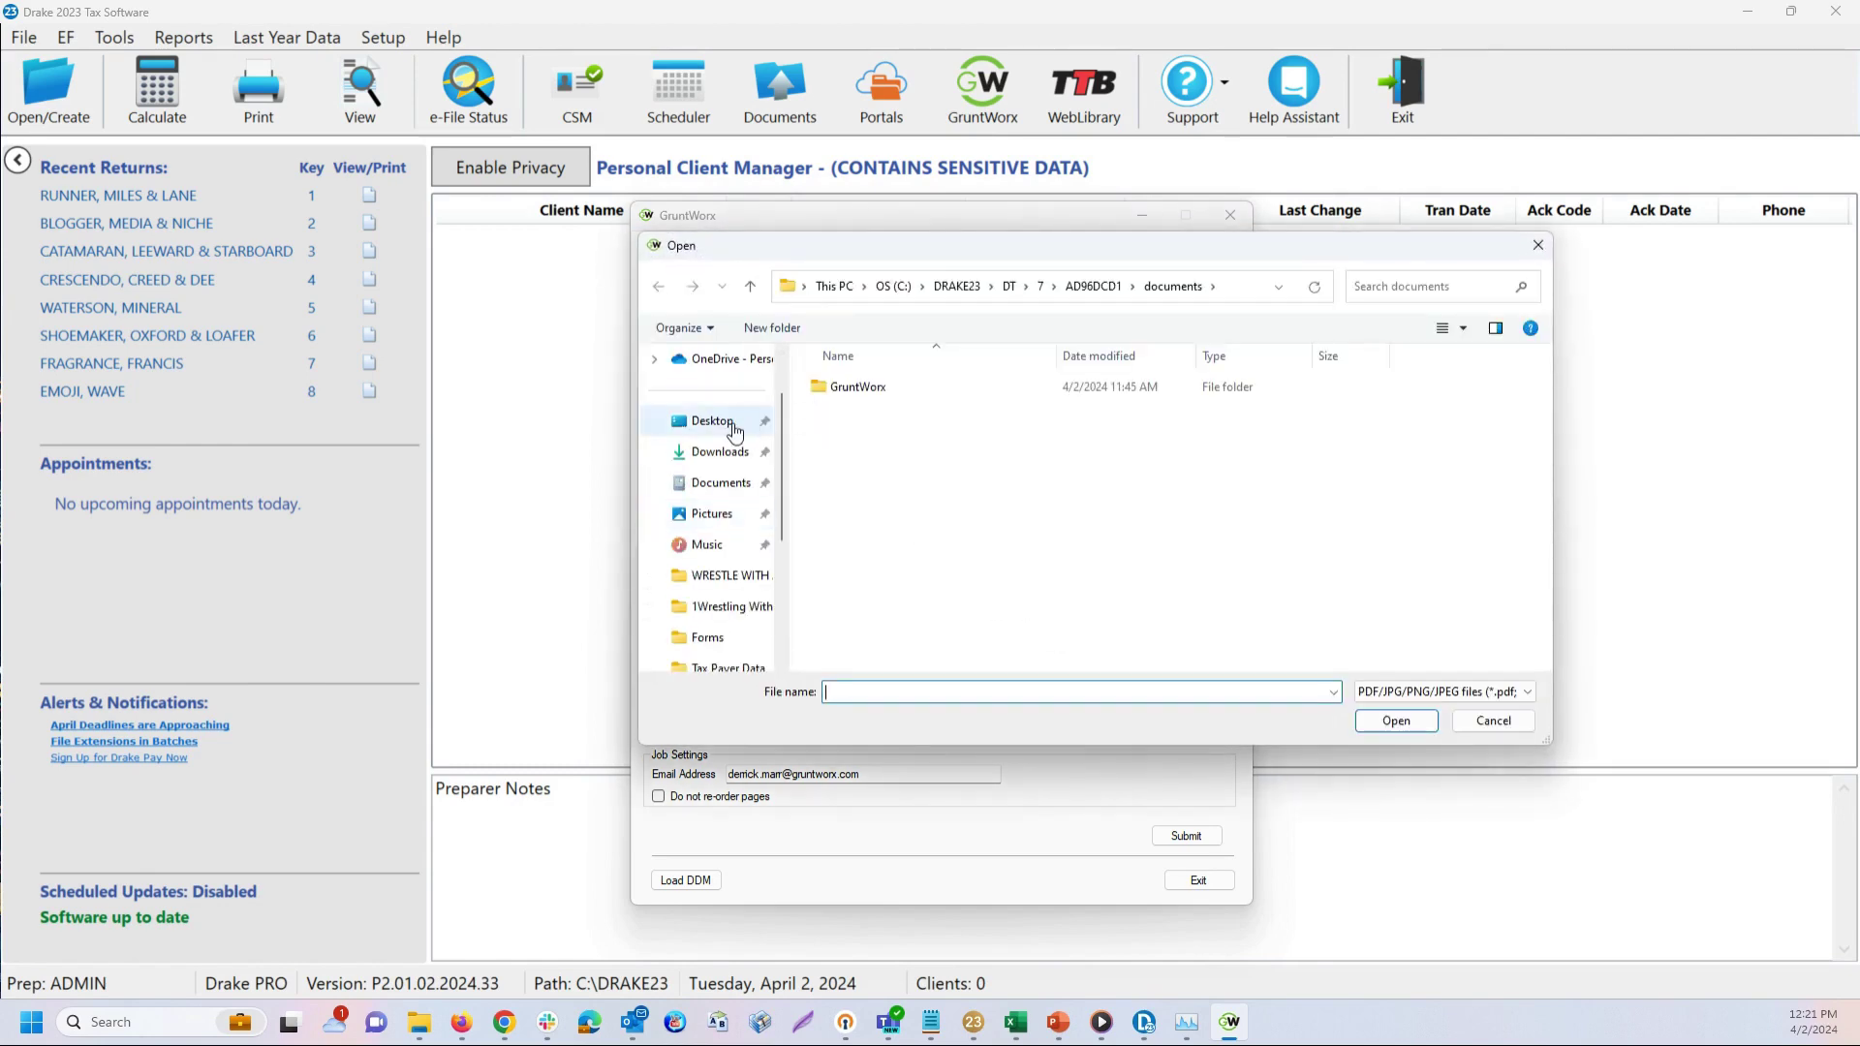
{"action": "left_click", "coordinate": [748, 420]}
{"action": "scroll", "coordinate": [977, 519], "scroll_direction": "down", "scroll_amount": 3}
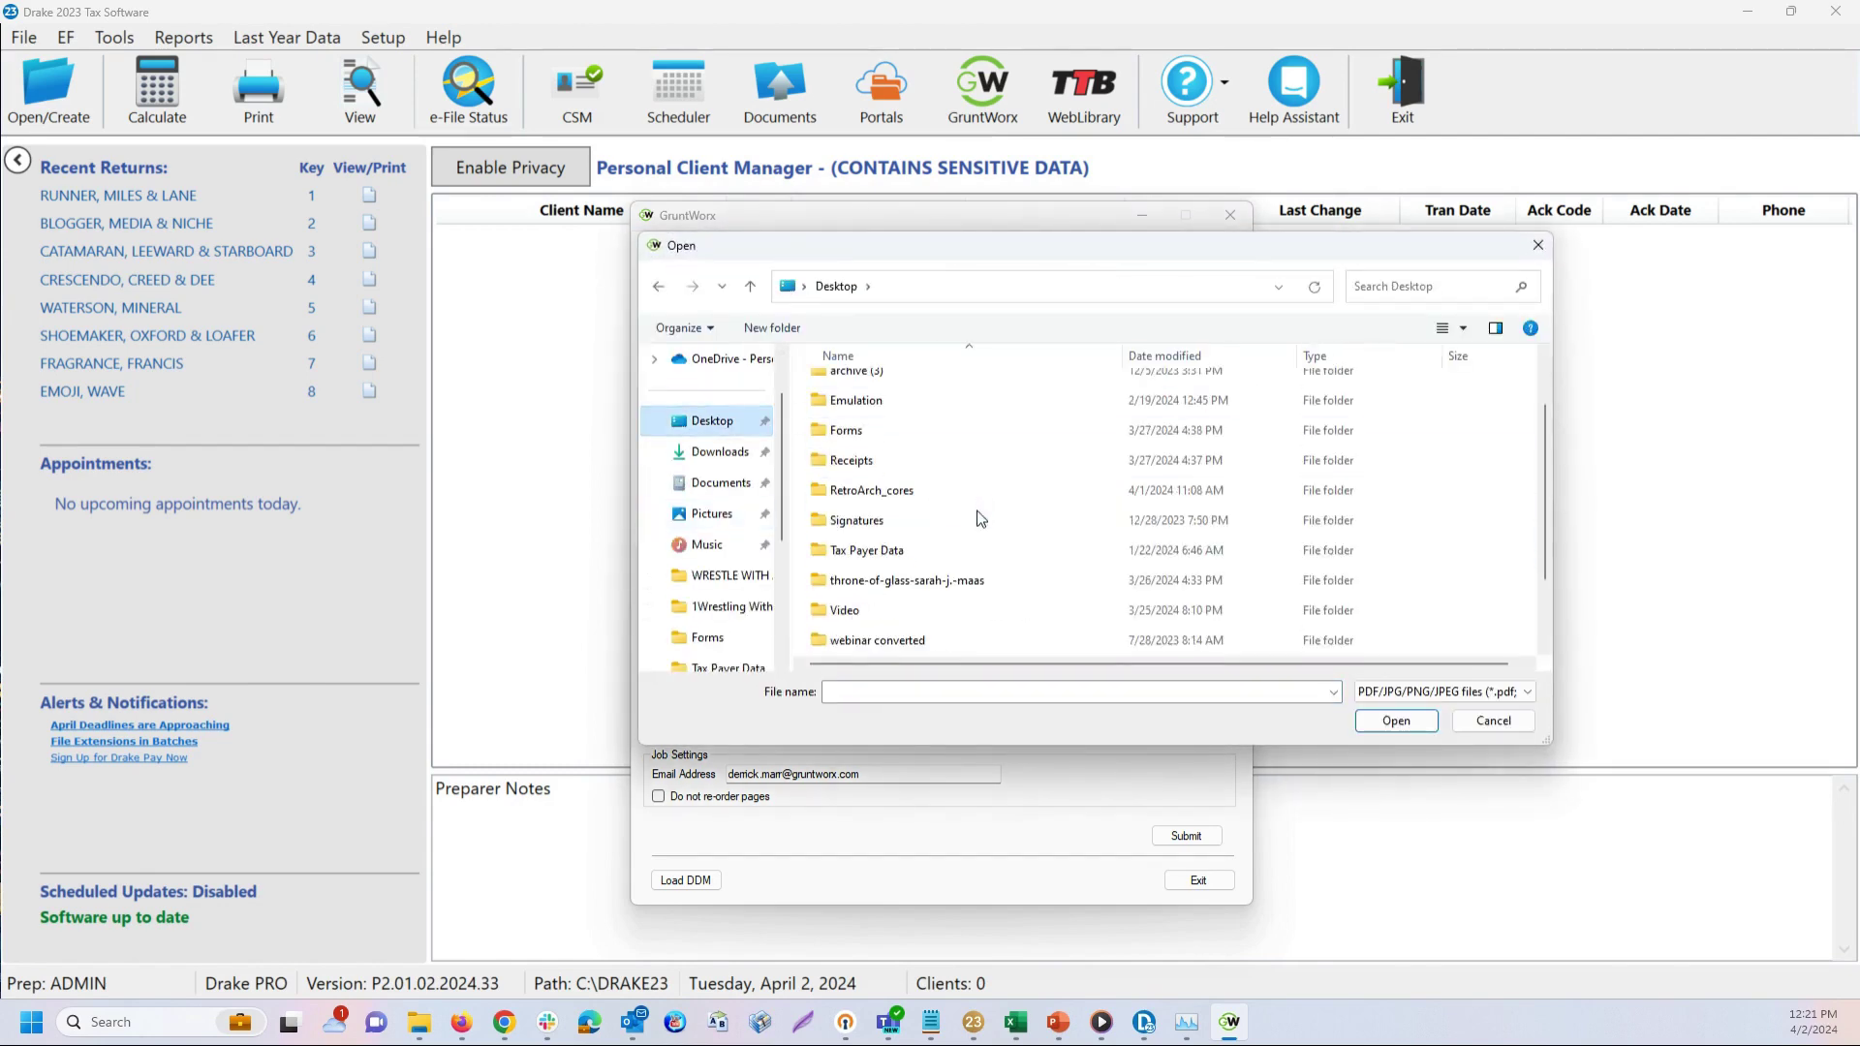
{"action": "double_click", "coordinate": [914, 547]}
{"action": "left_click", "coordinate": [887, 387]}
{"action": "left_click", "coordinate": [1390, 723]}
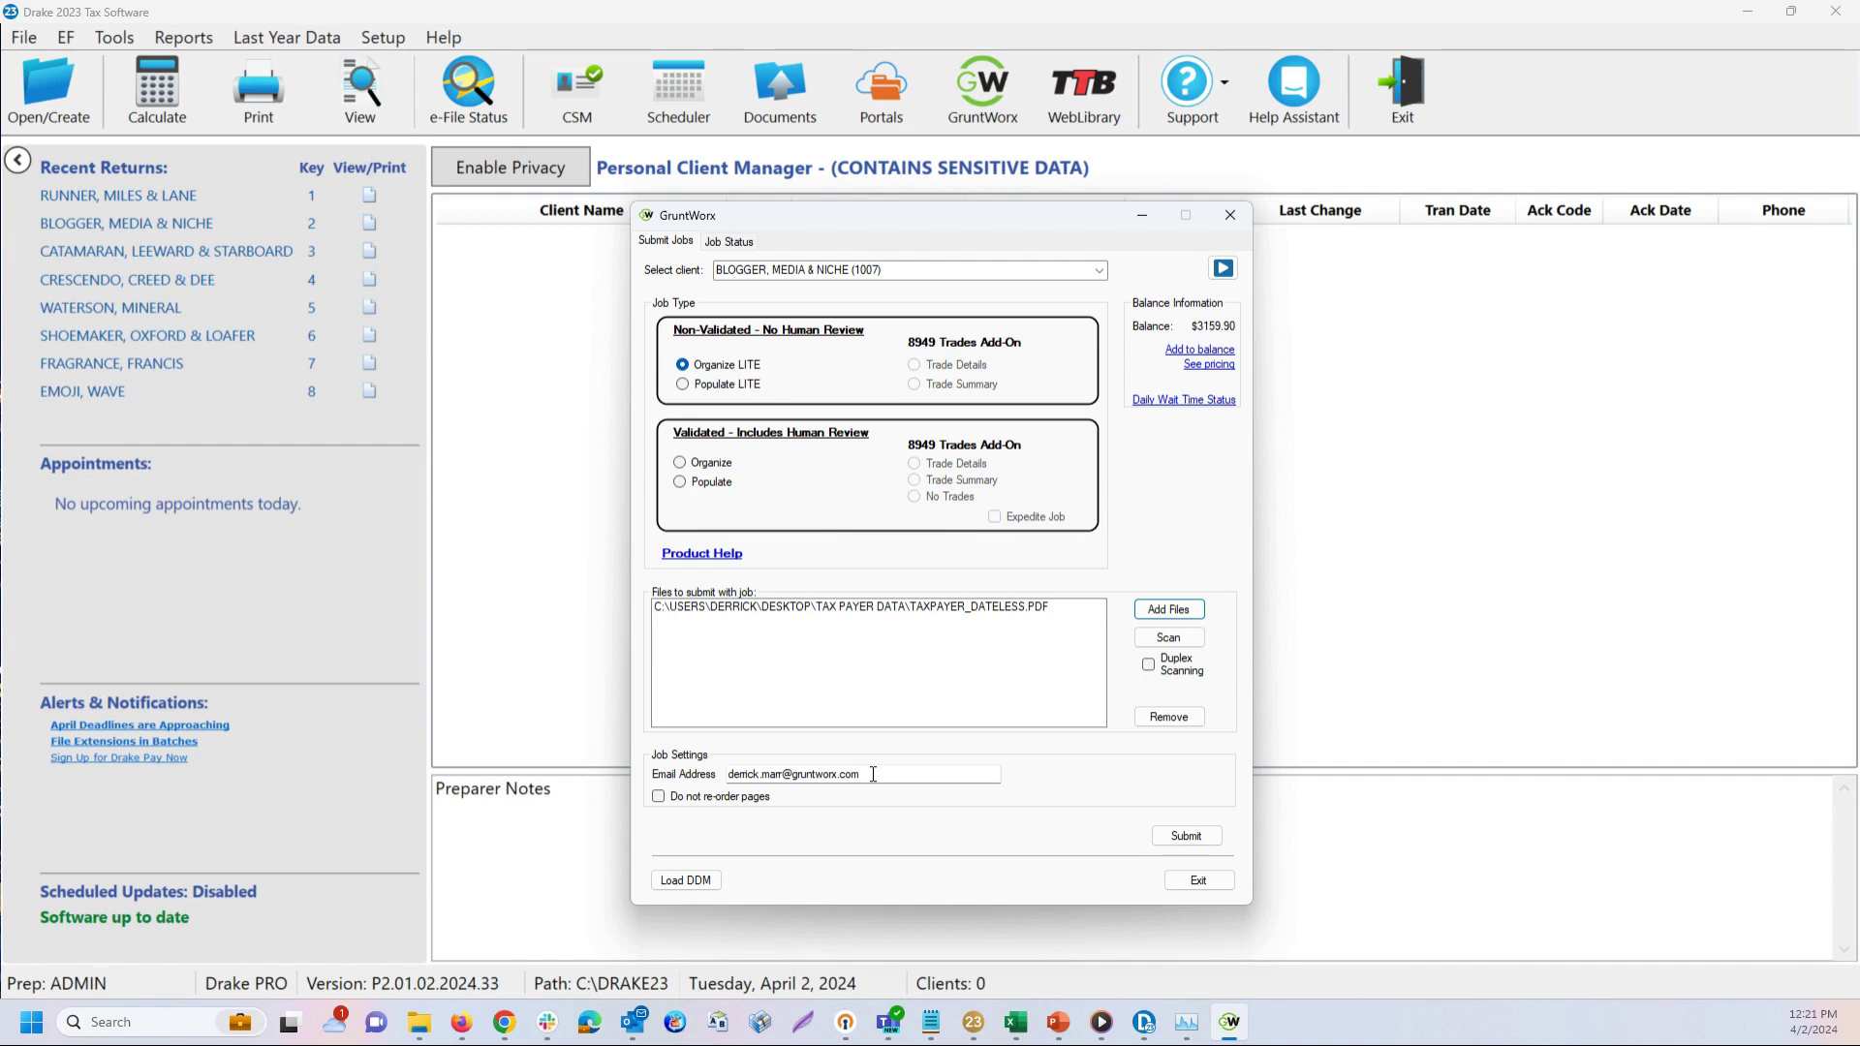
{"action": "left_click", "coordinate": [1188, 837]}
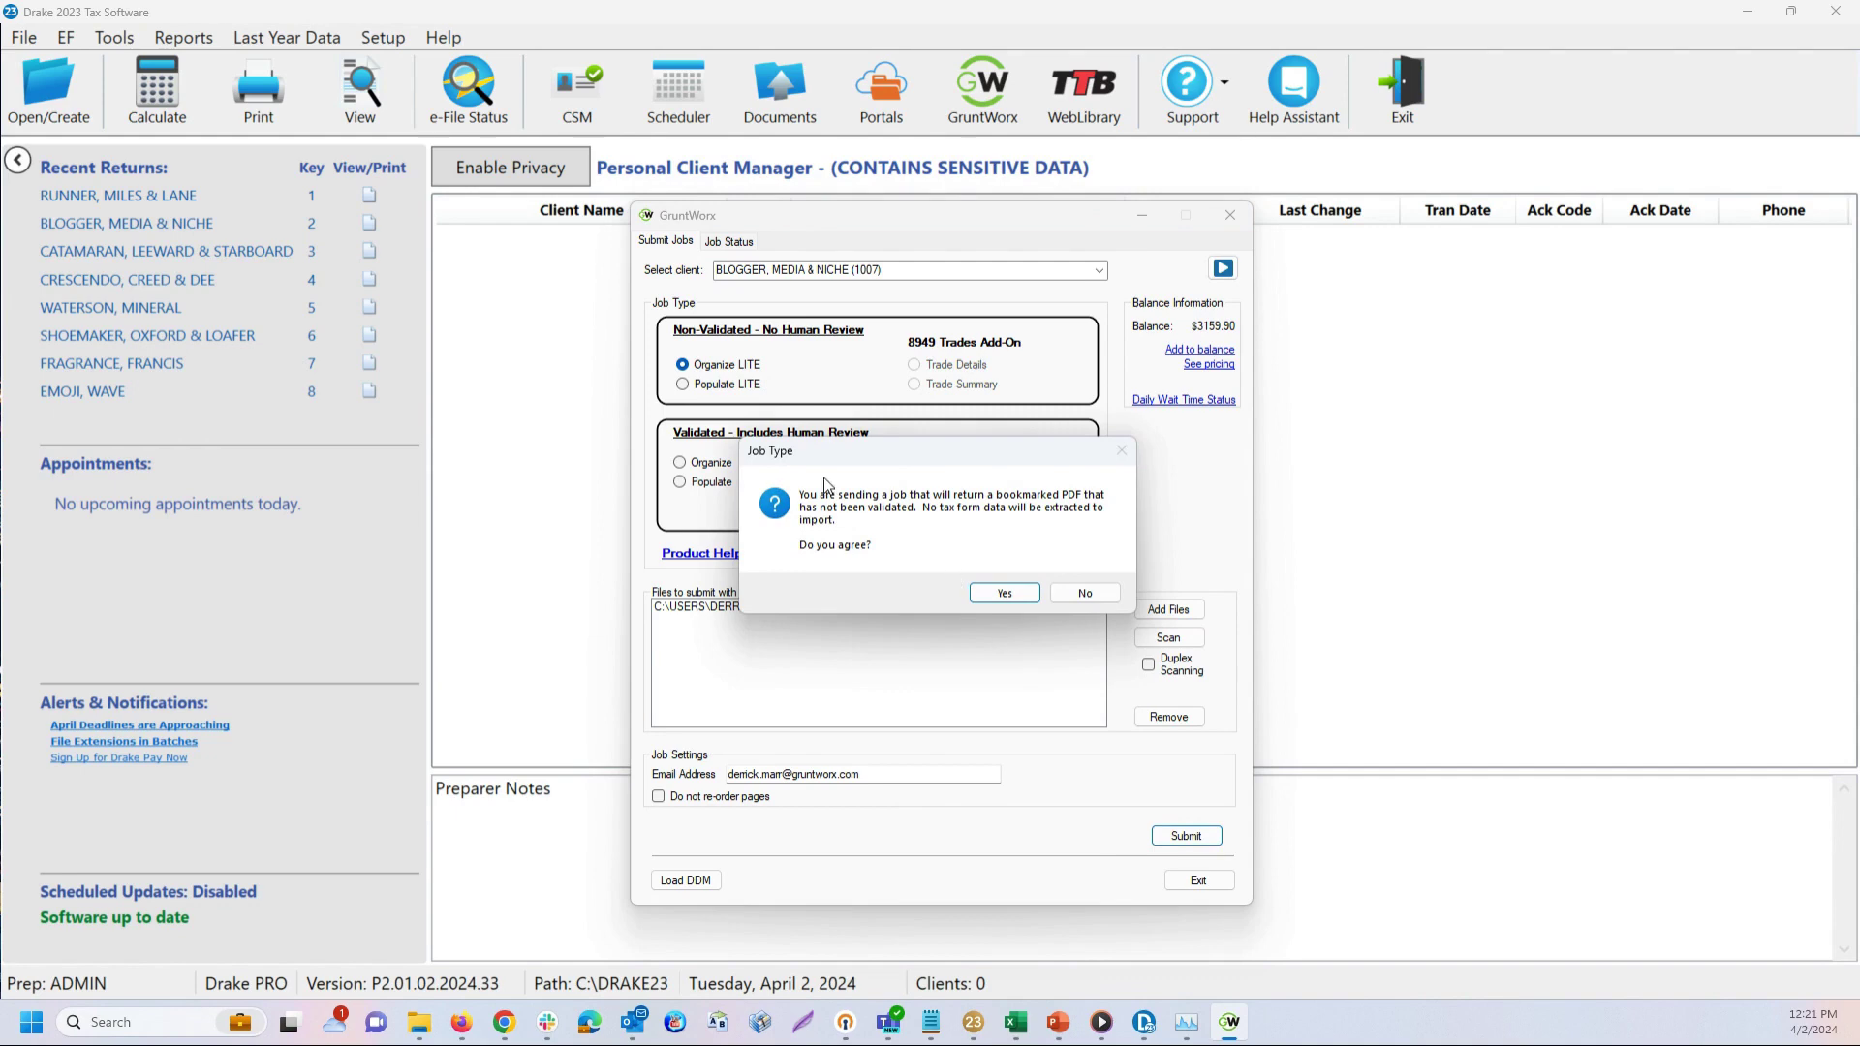
Step: Resubmit as a validated Populate job with No Trades, confirming the job-type and already-submitted prompts
{"action": "left_click", "coordinate": [1083, 593]}
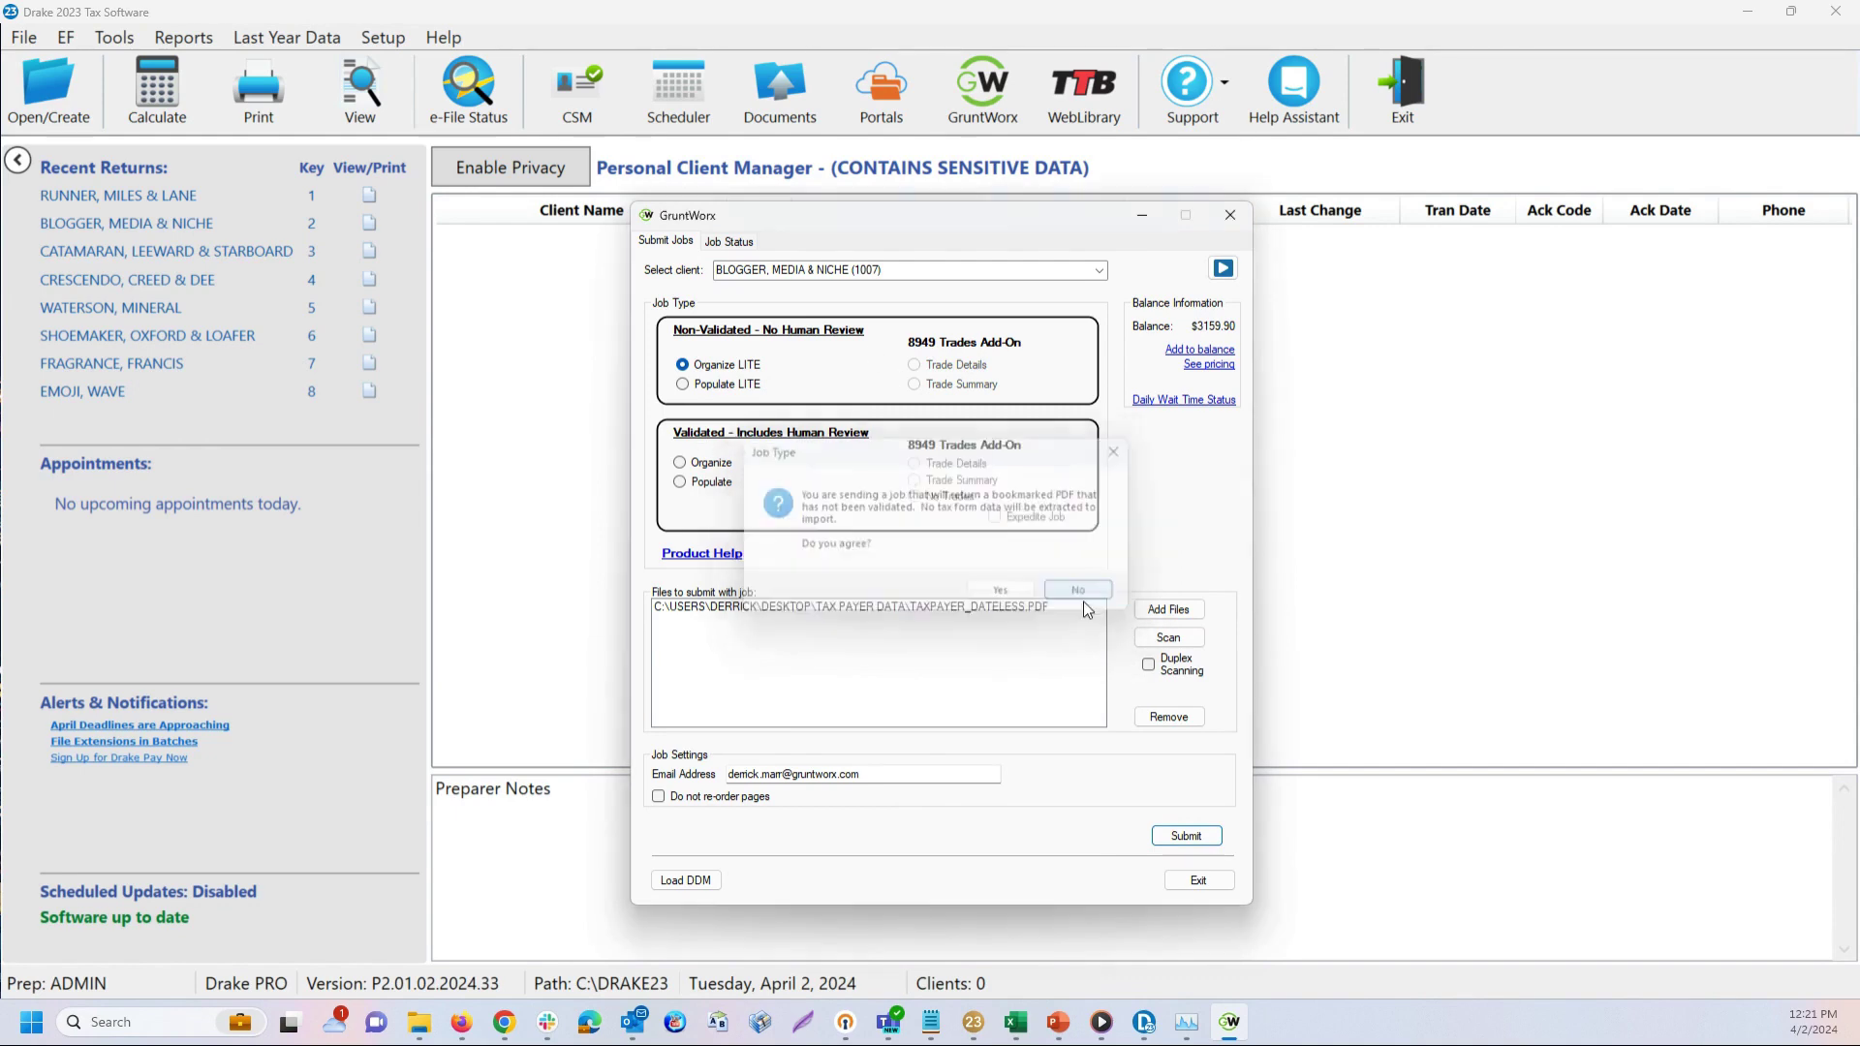
{"action": "left_click", "coordinate": [694, 481]}
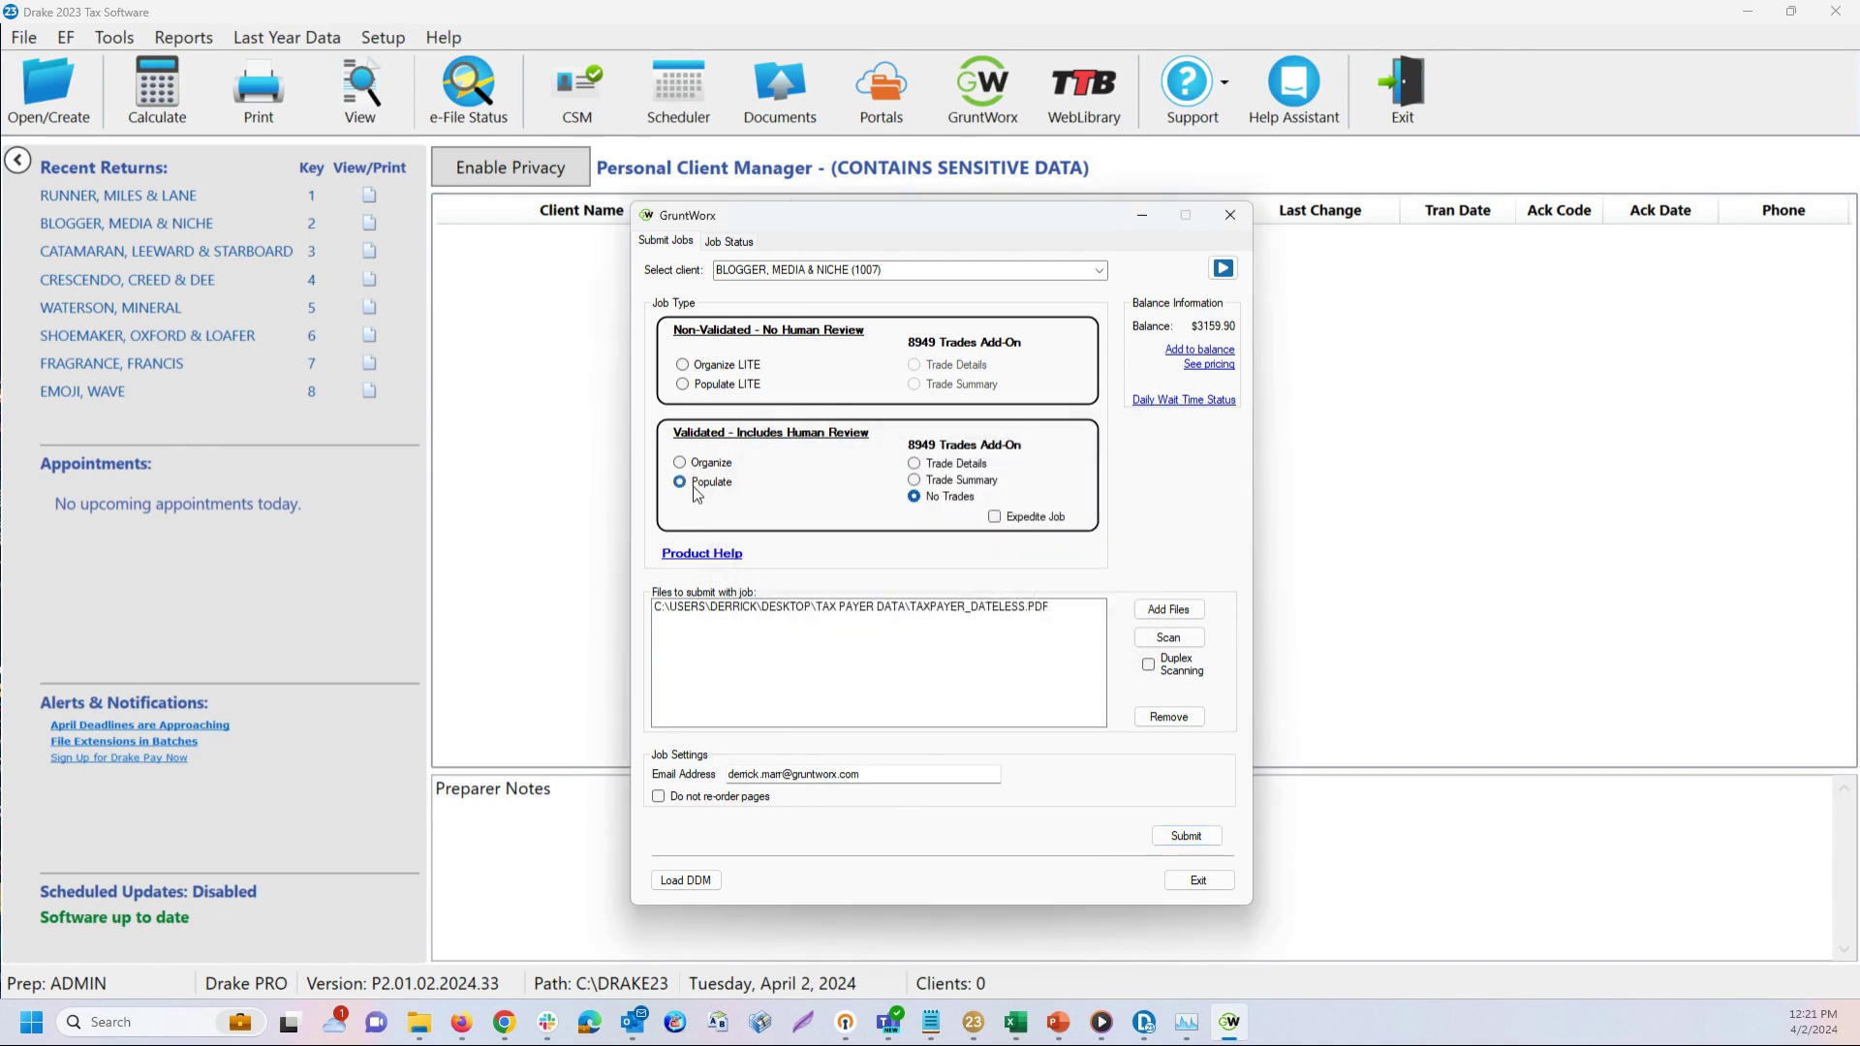
{"action": "left_click", "coordinate": [1187, 838]}
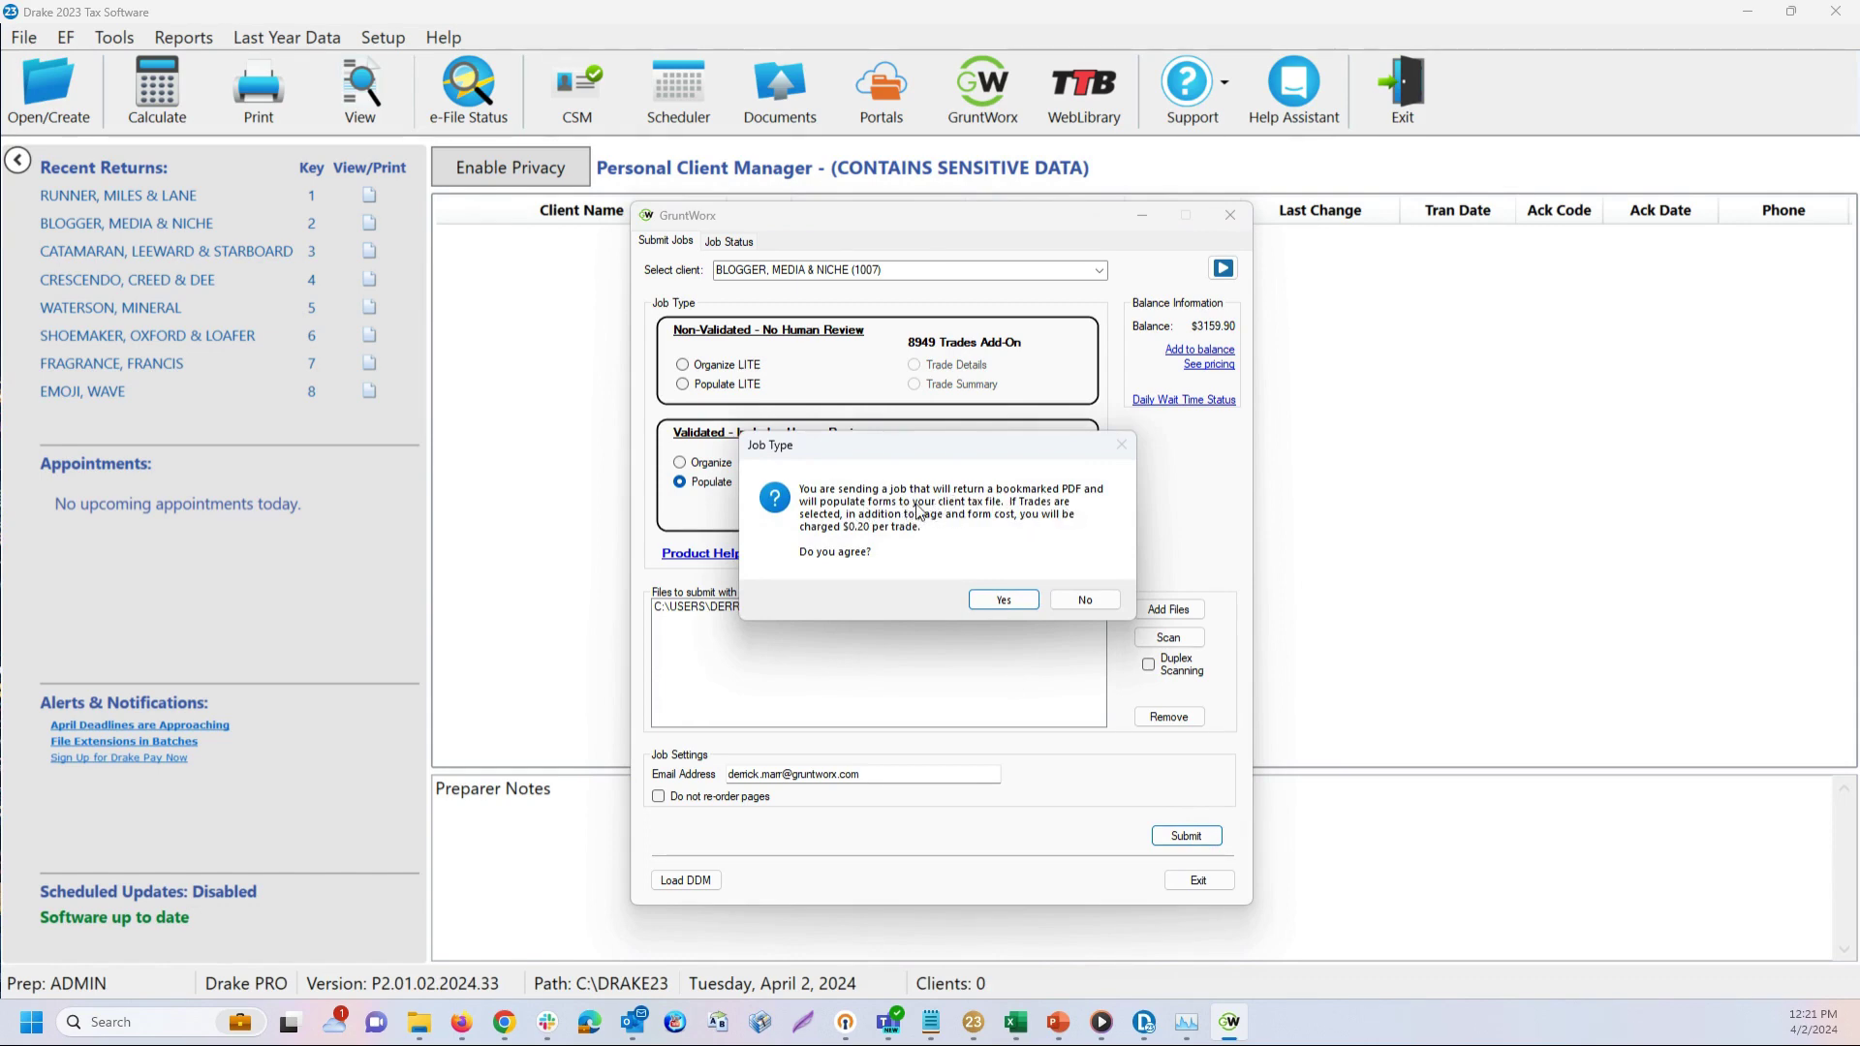
{"action": "left_click", "coordinate": [1001, 602]}
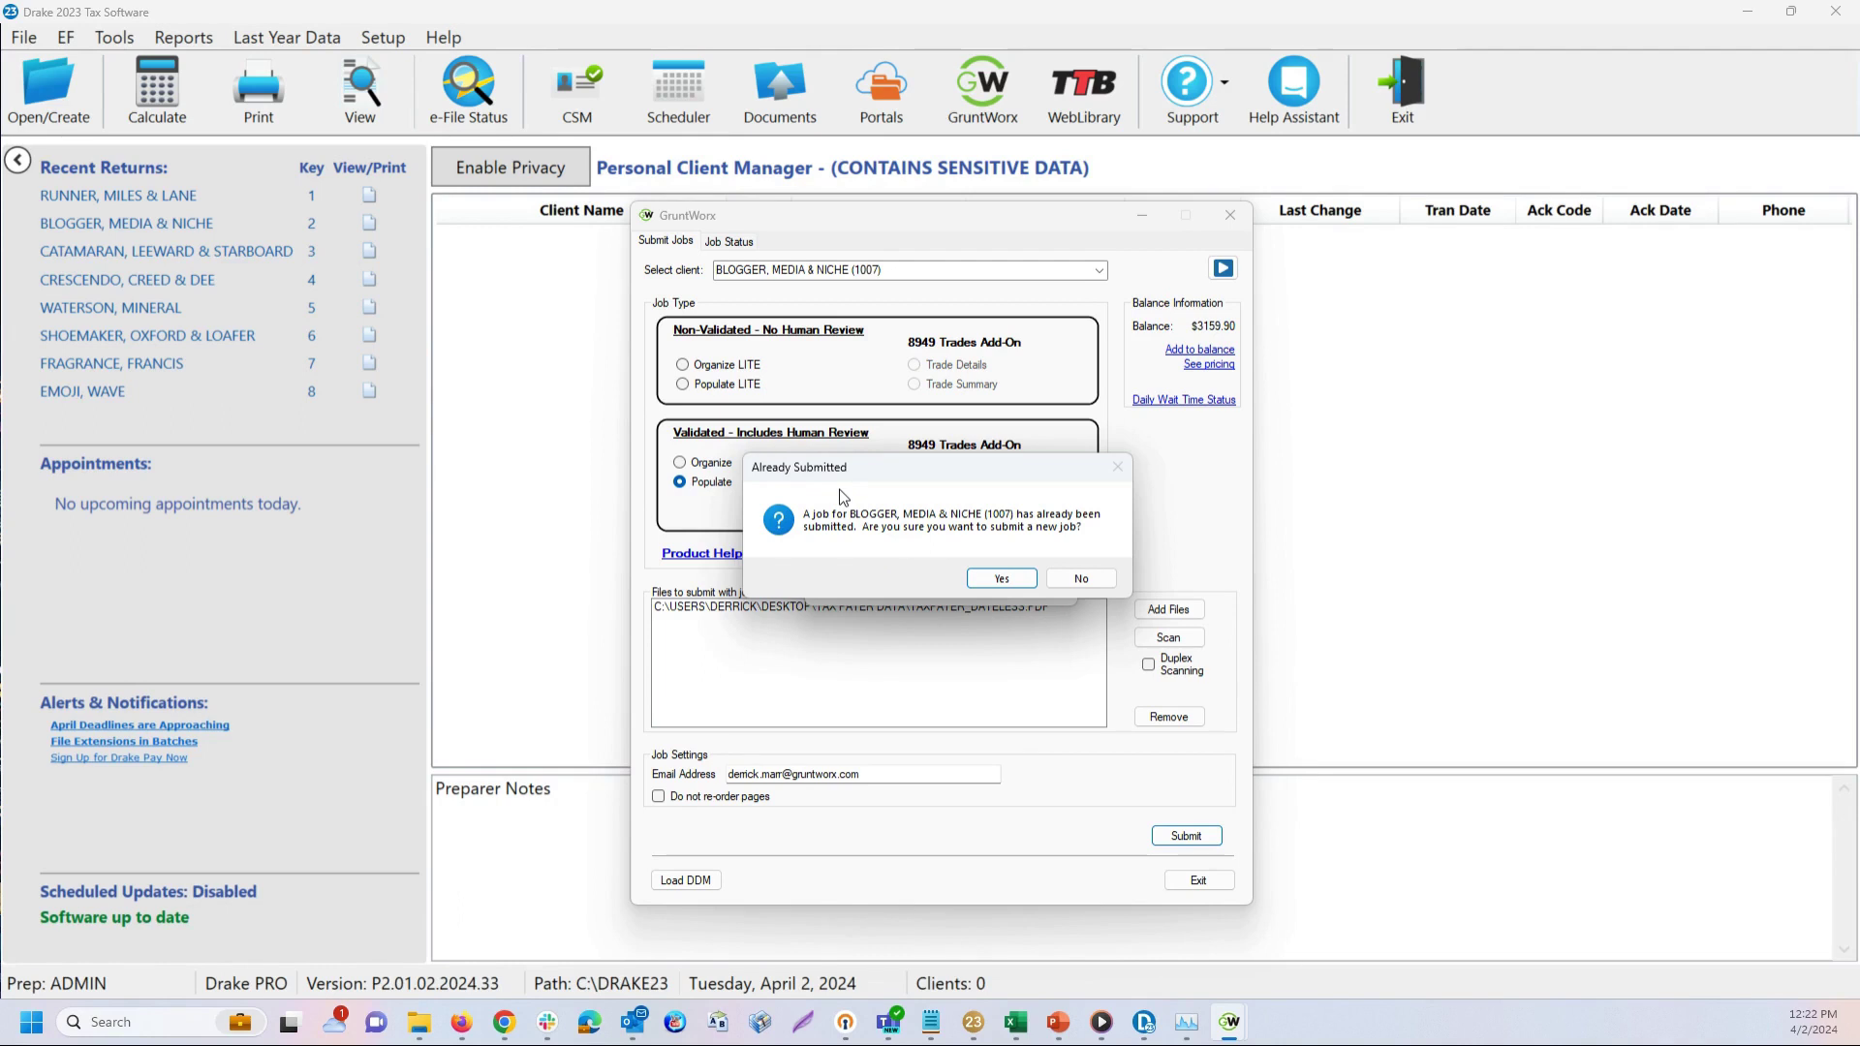
{"action": "left_click", "coordinate": [1011, 576]}
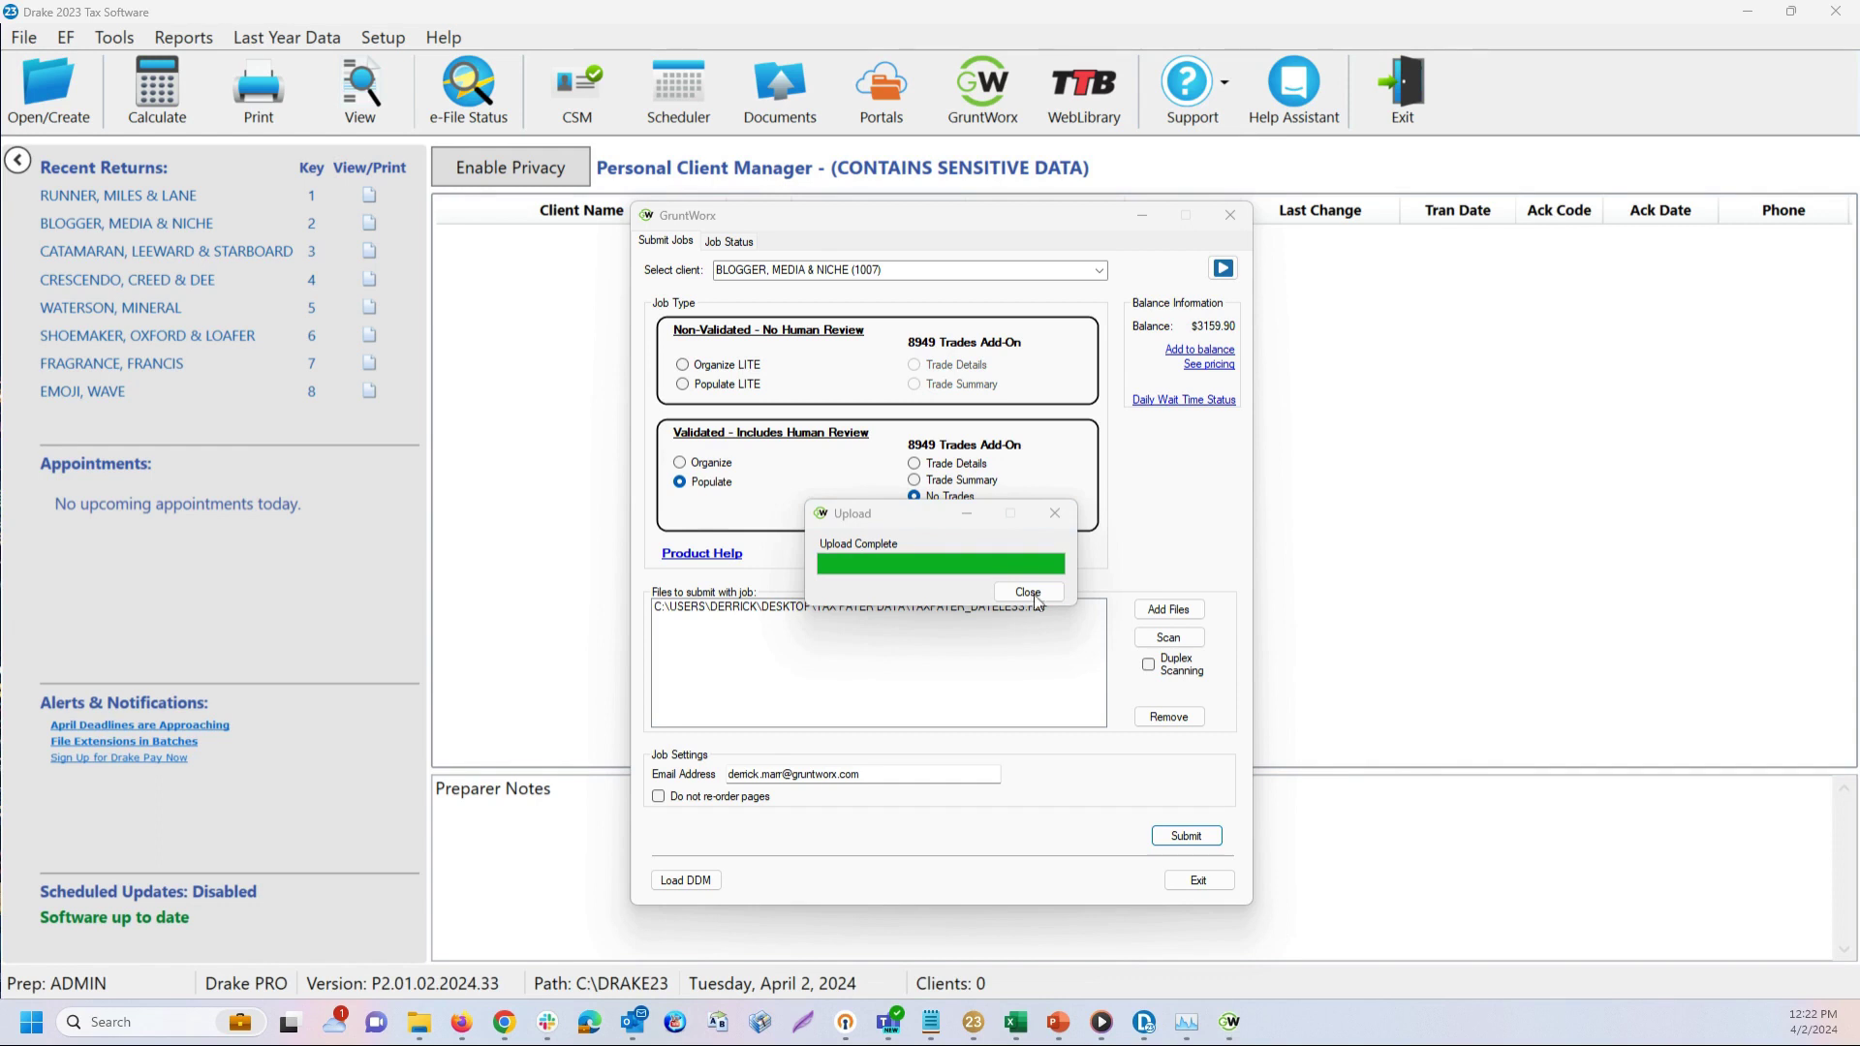
{"action": "left_click", "coordinate": [1043, 595]}
Step: Dismiss the upload message and cancel pending job 1688512 from Job Status
{"action": "left_click", "coordinate": [1020, 595]}
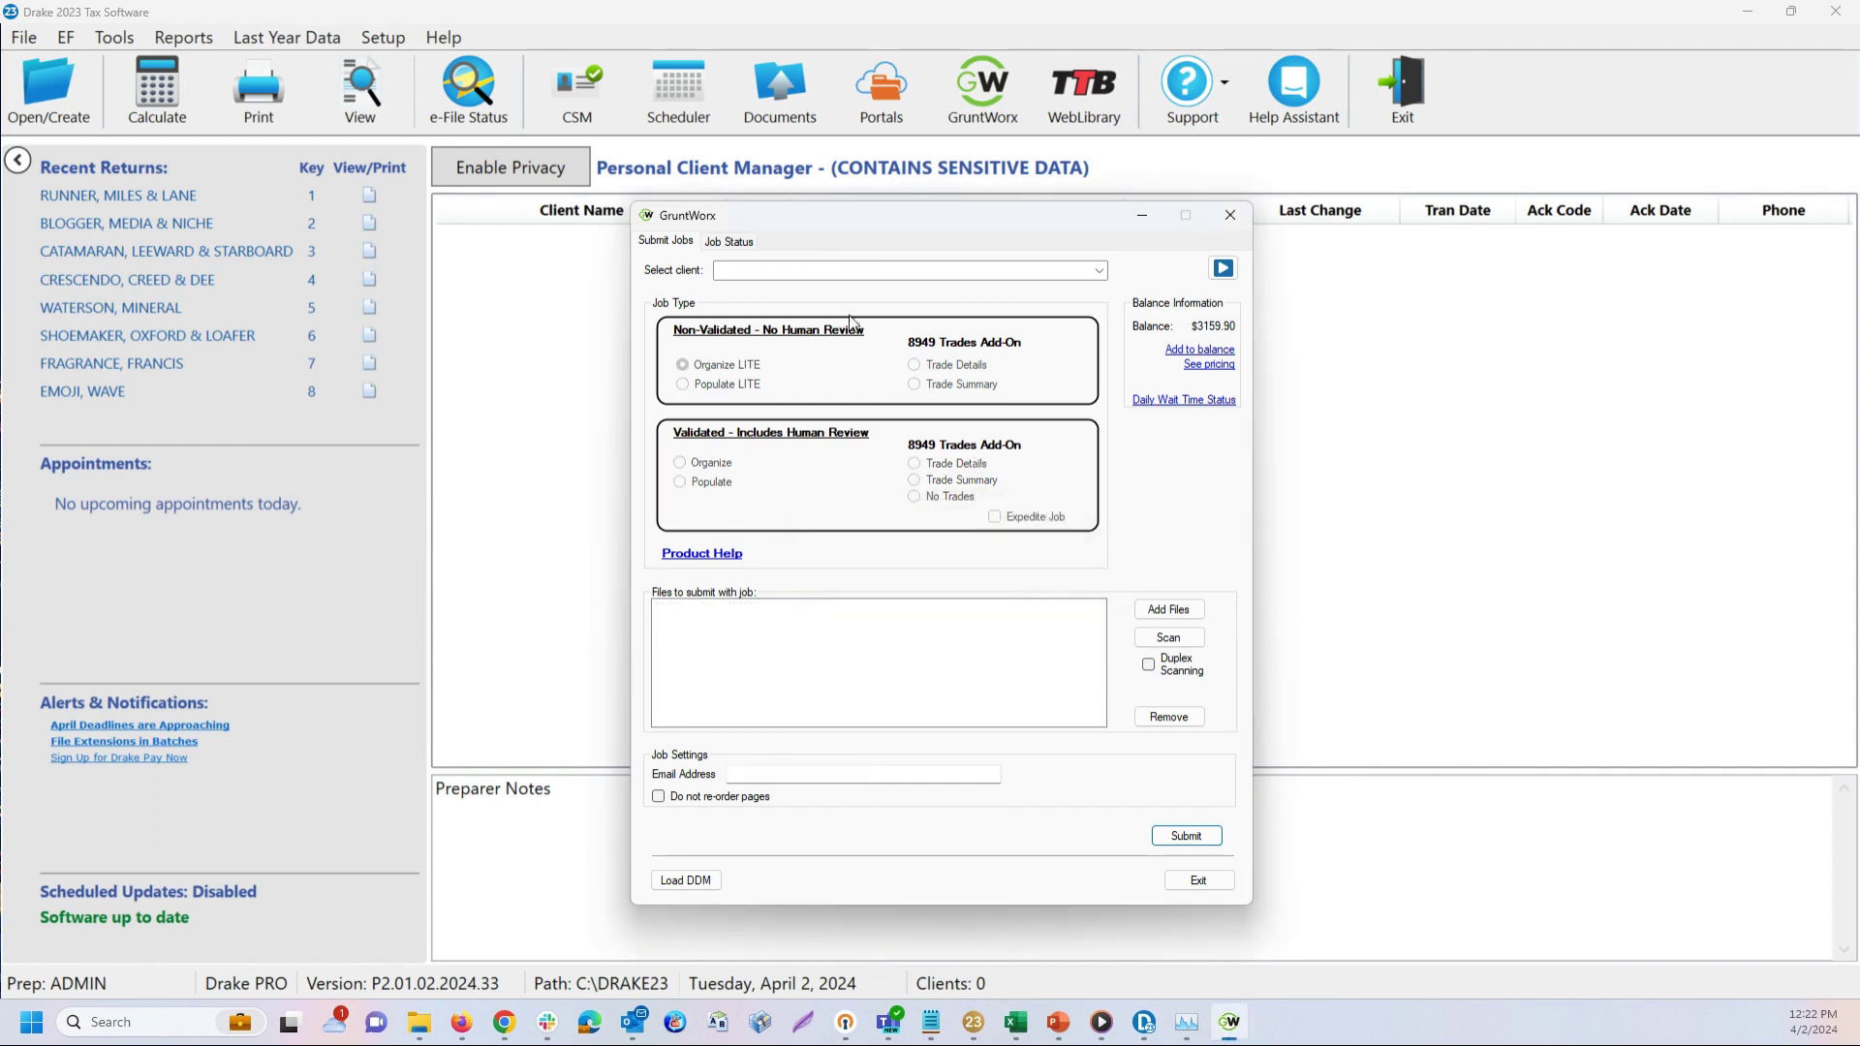
{"action": "left_click", "coordinate": [735, 242]}
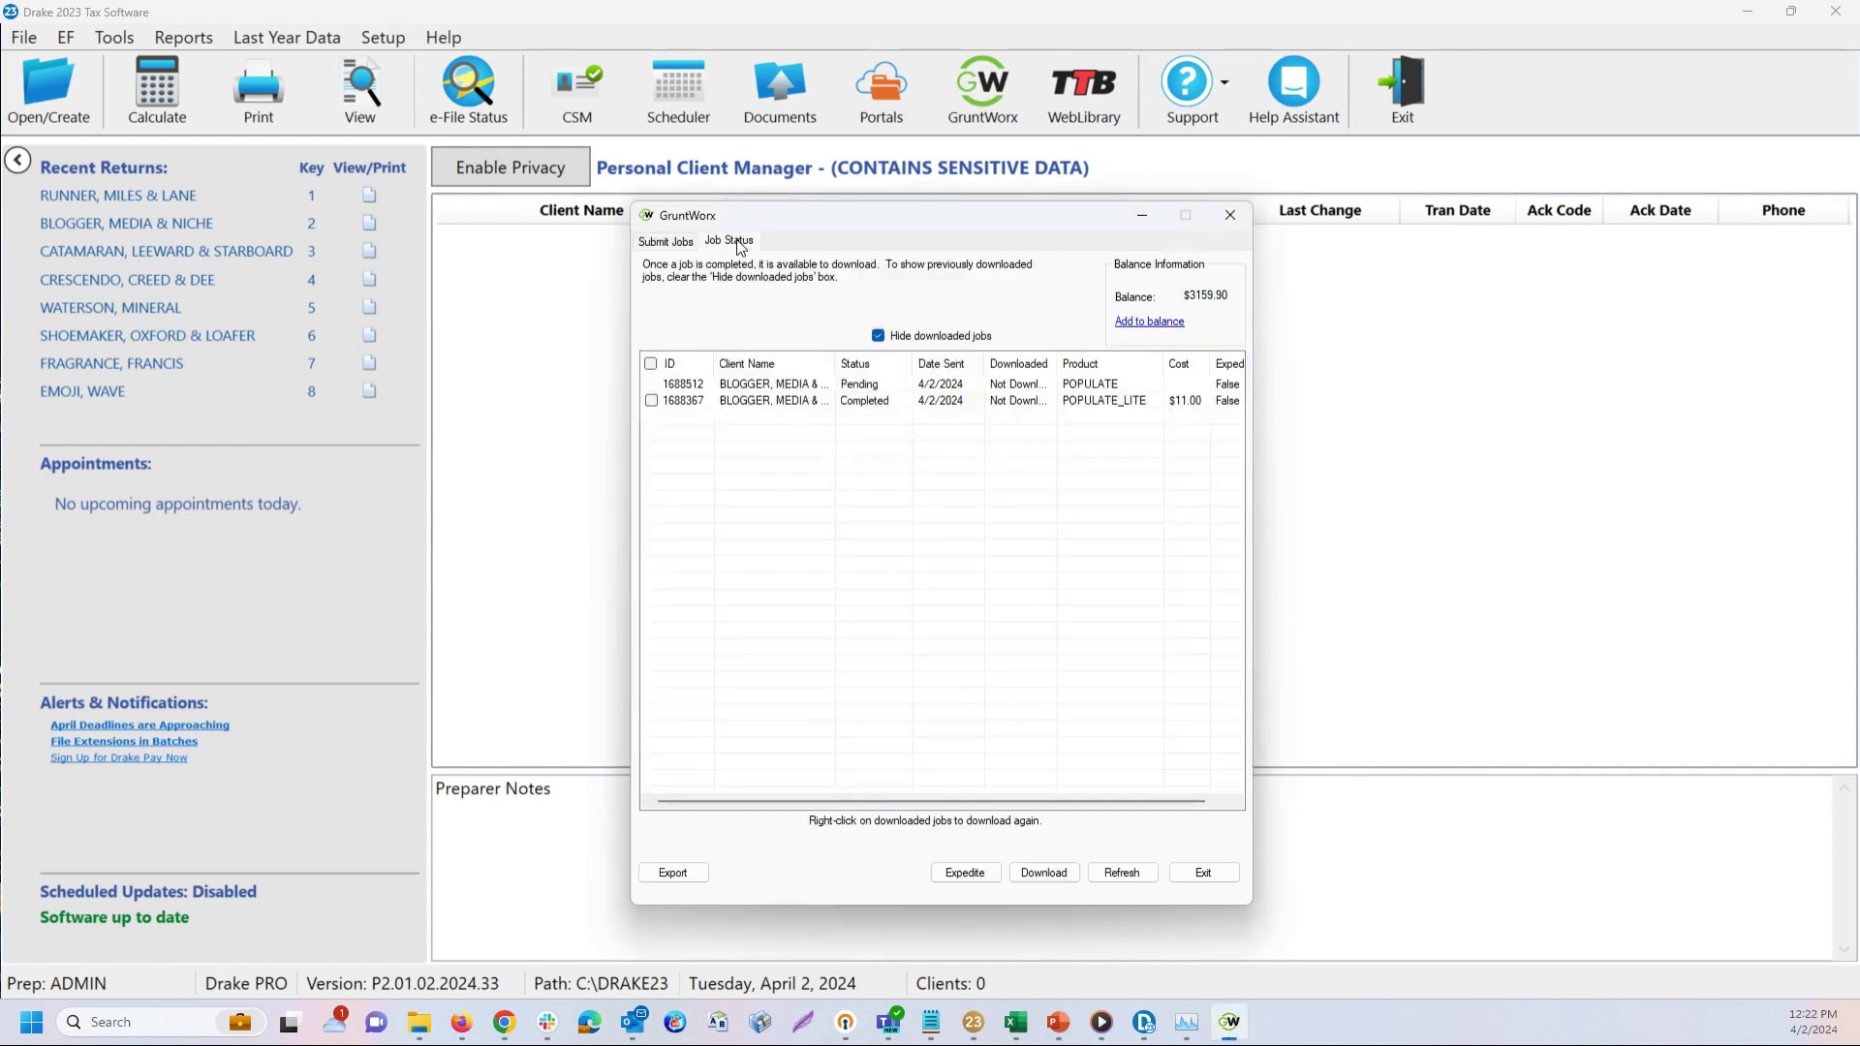
{"action": "left_click", "coordinate": [798, 384]}
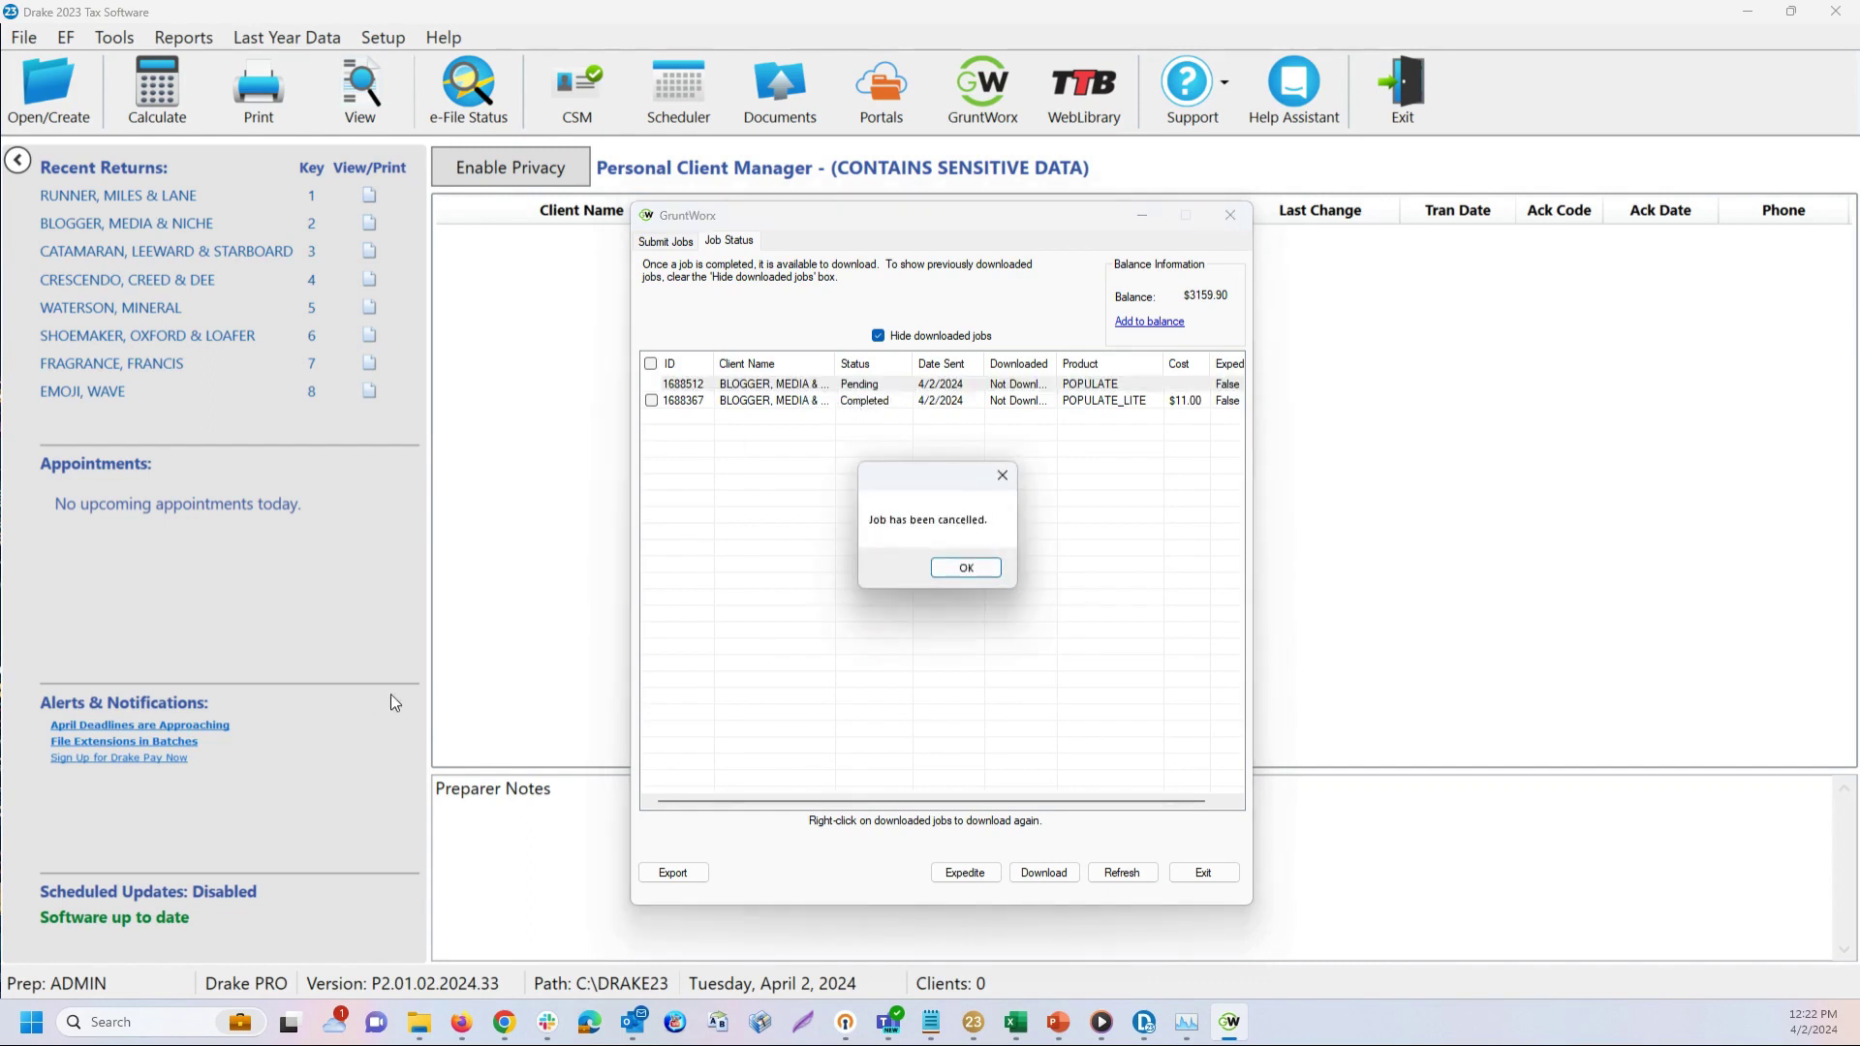
{"action": "left_click", "coordinate": [961, 575]}
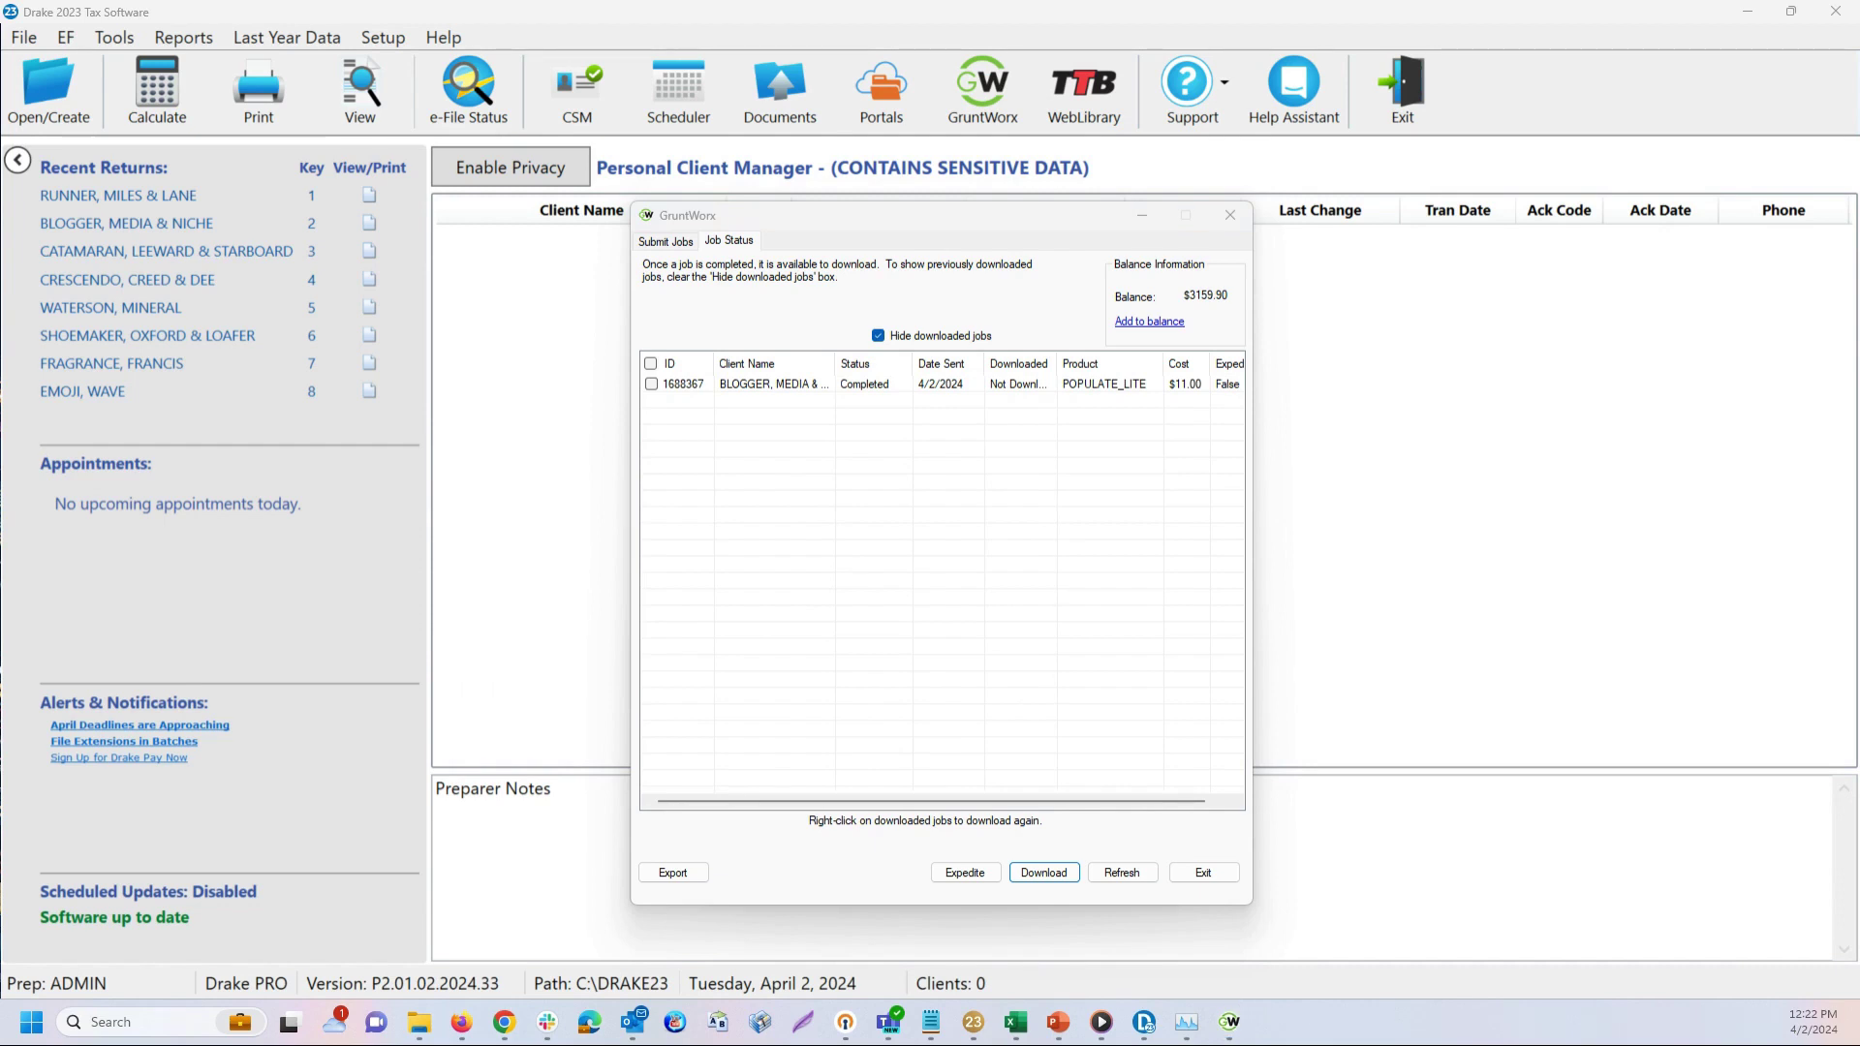
Step: Download the completed BLOGGER, MEDIA & NICHE POPULATE_LITE job from Job Status and close the progress dialog
{"action": "left_click", "coordinate": [680, 242]}
{"action": "left_click", "coordinate": [712, 242]}
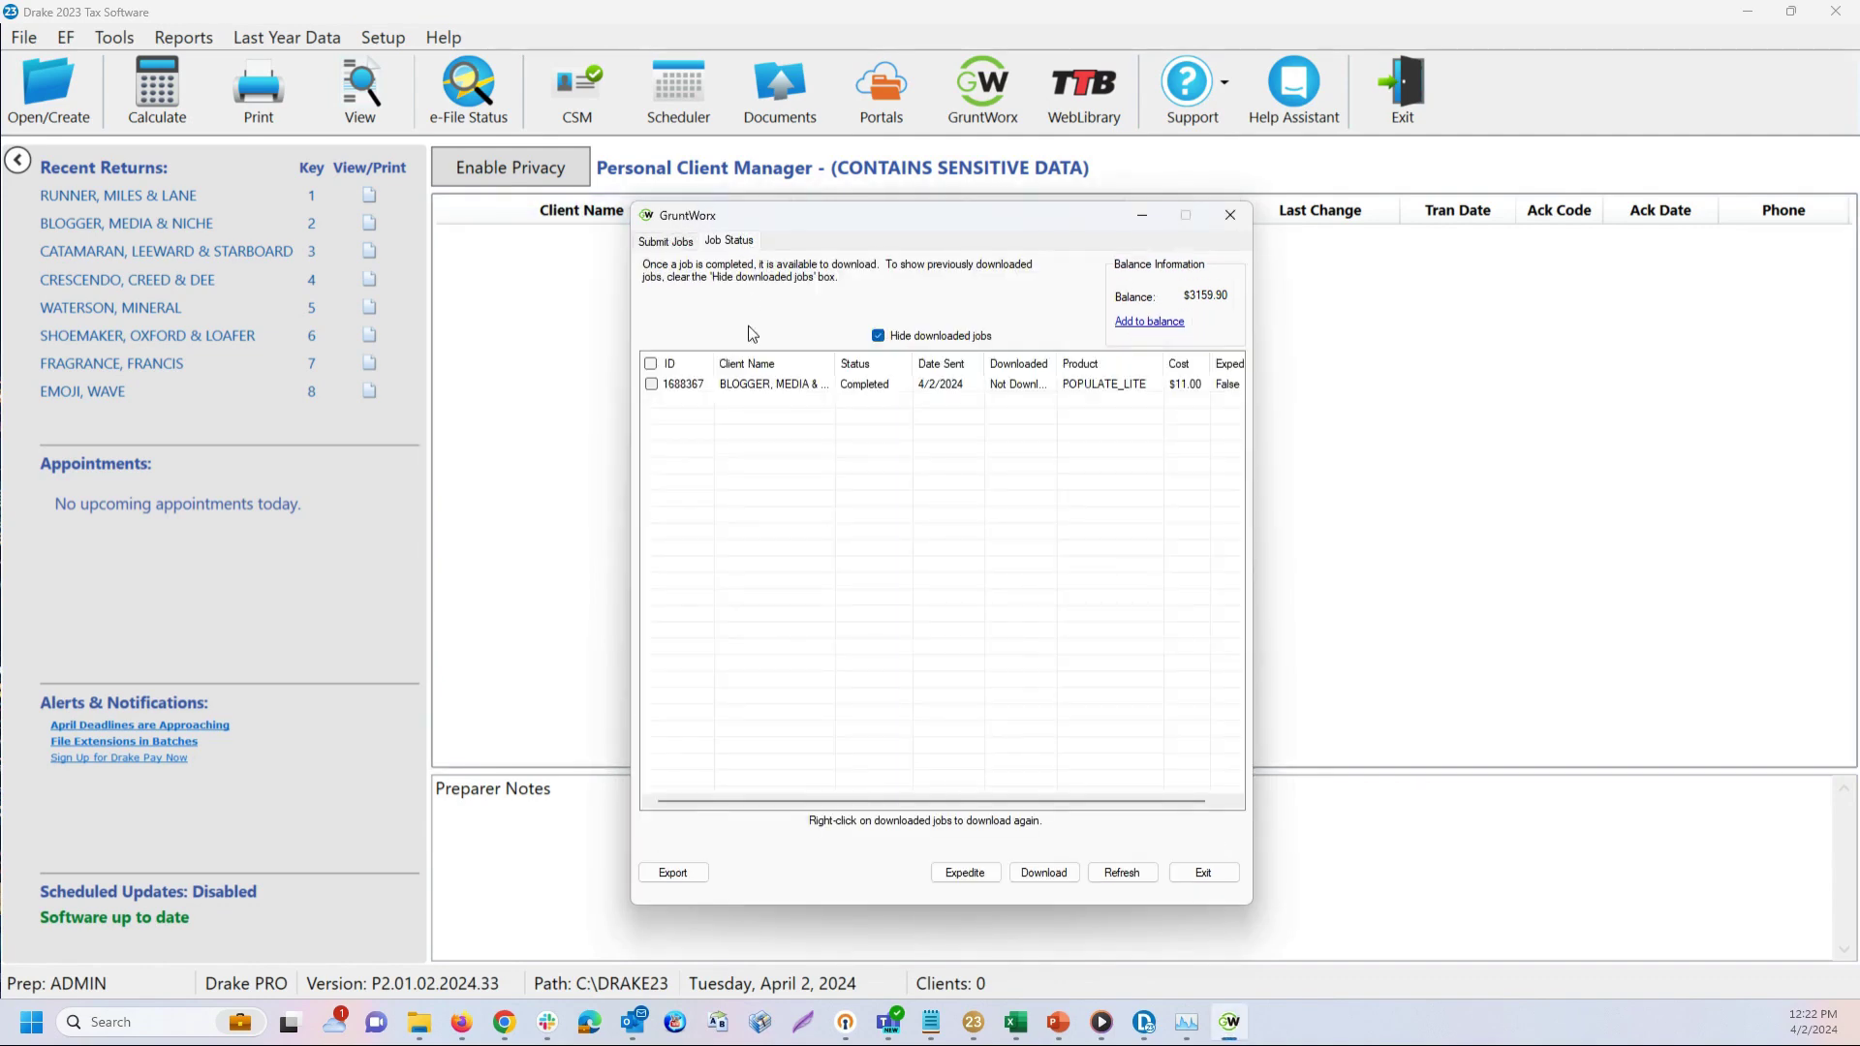
{"action": "left_click", "coordinate": [809, 388]}
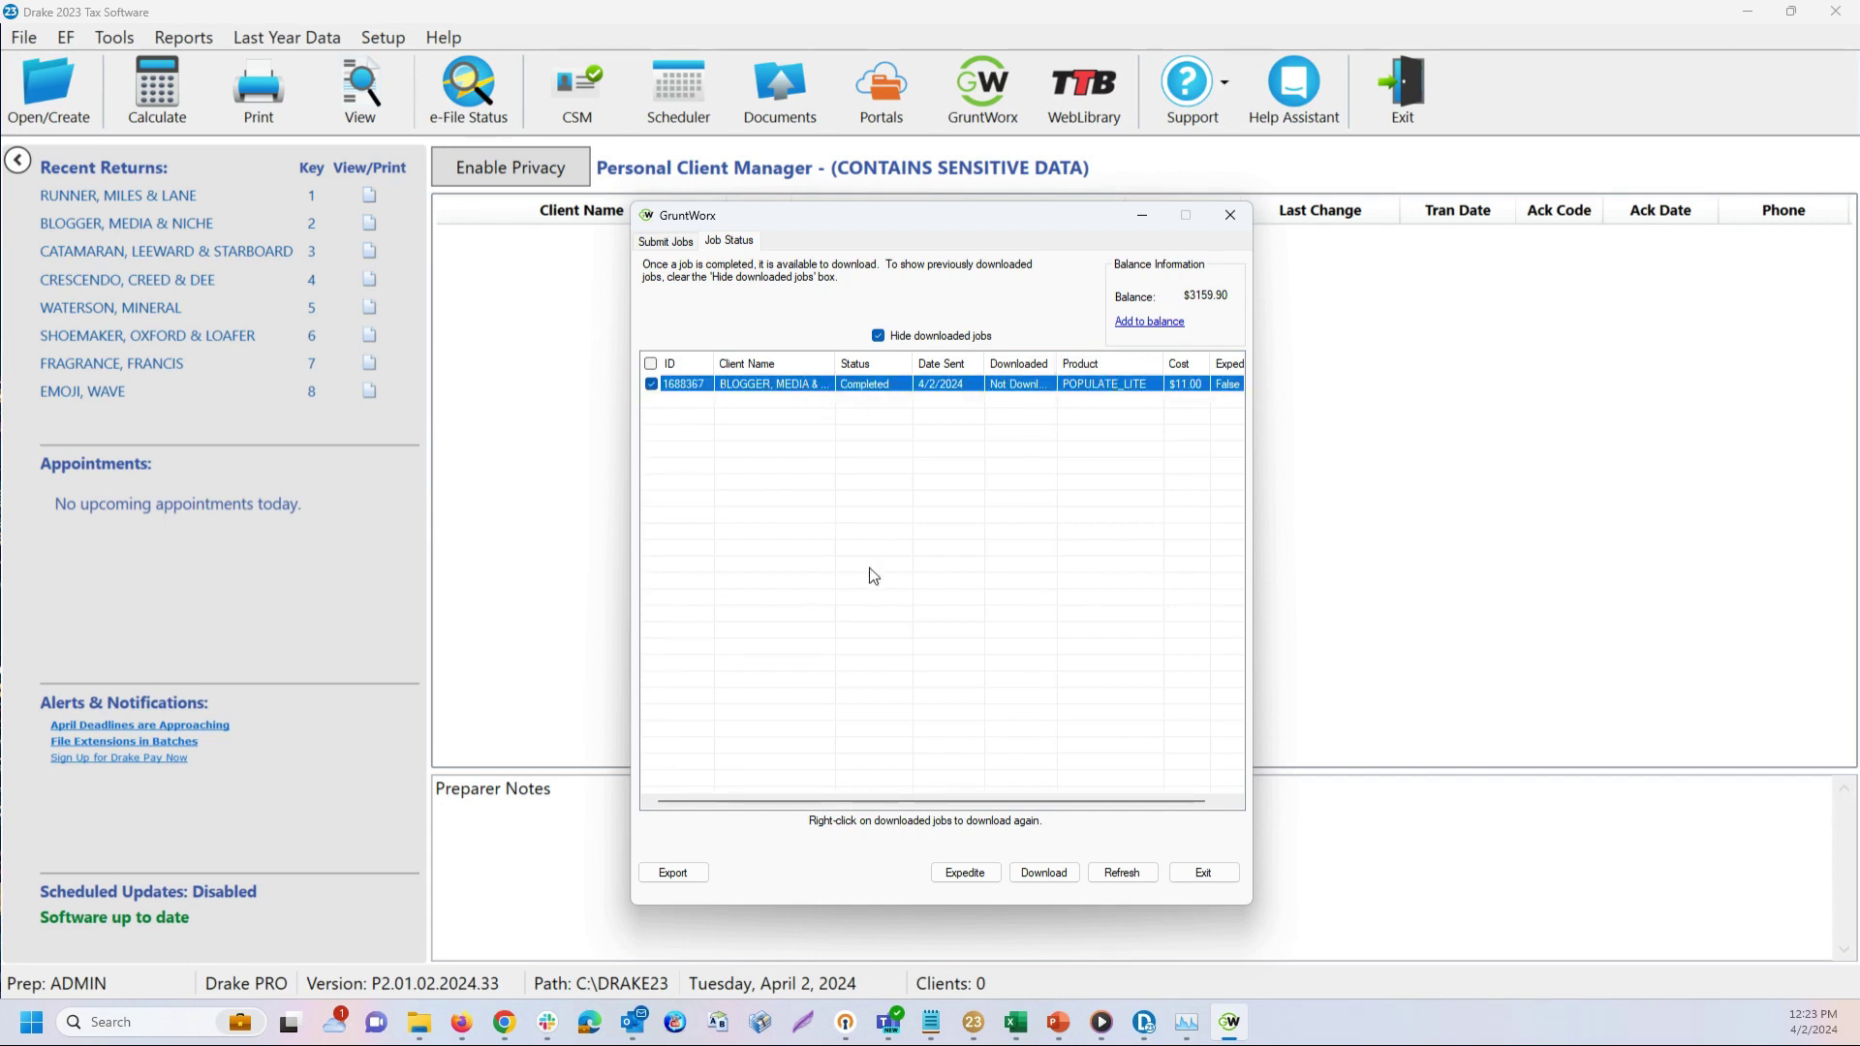
{"action": "left_click", "coordinate": [1045, 873]}
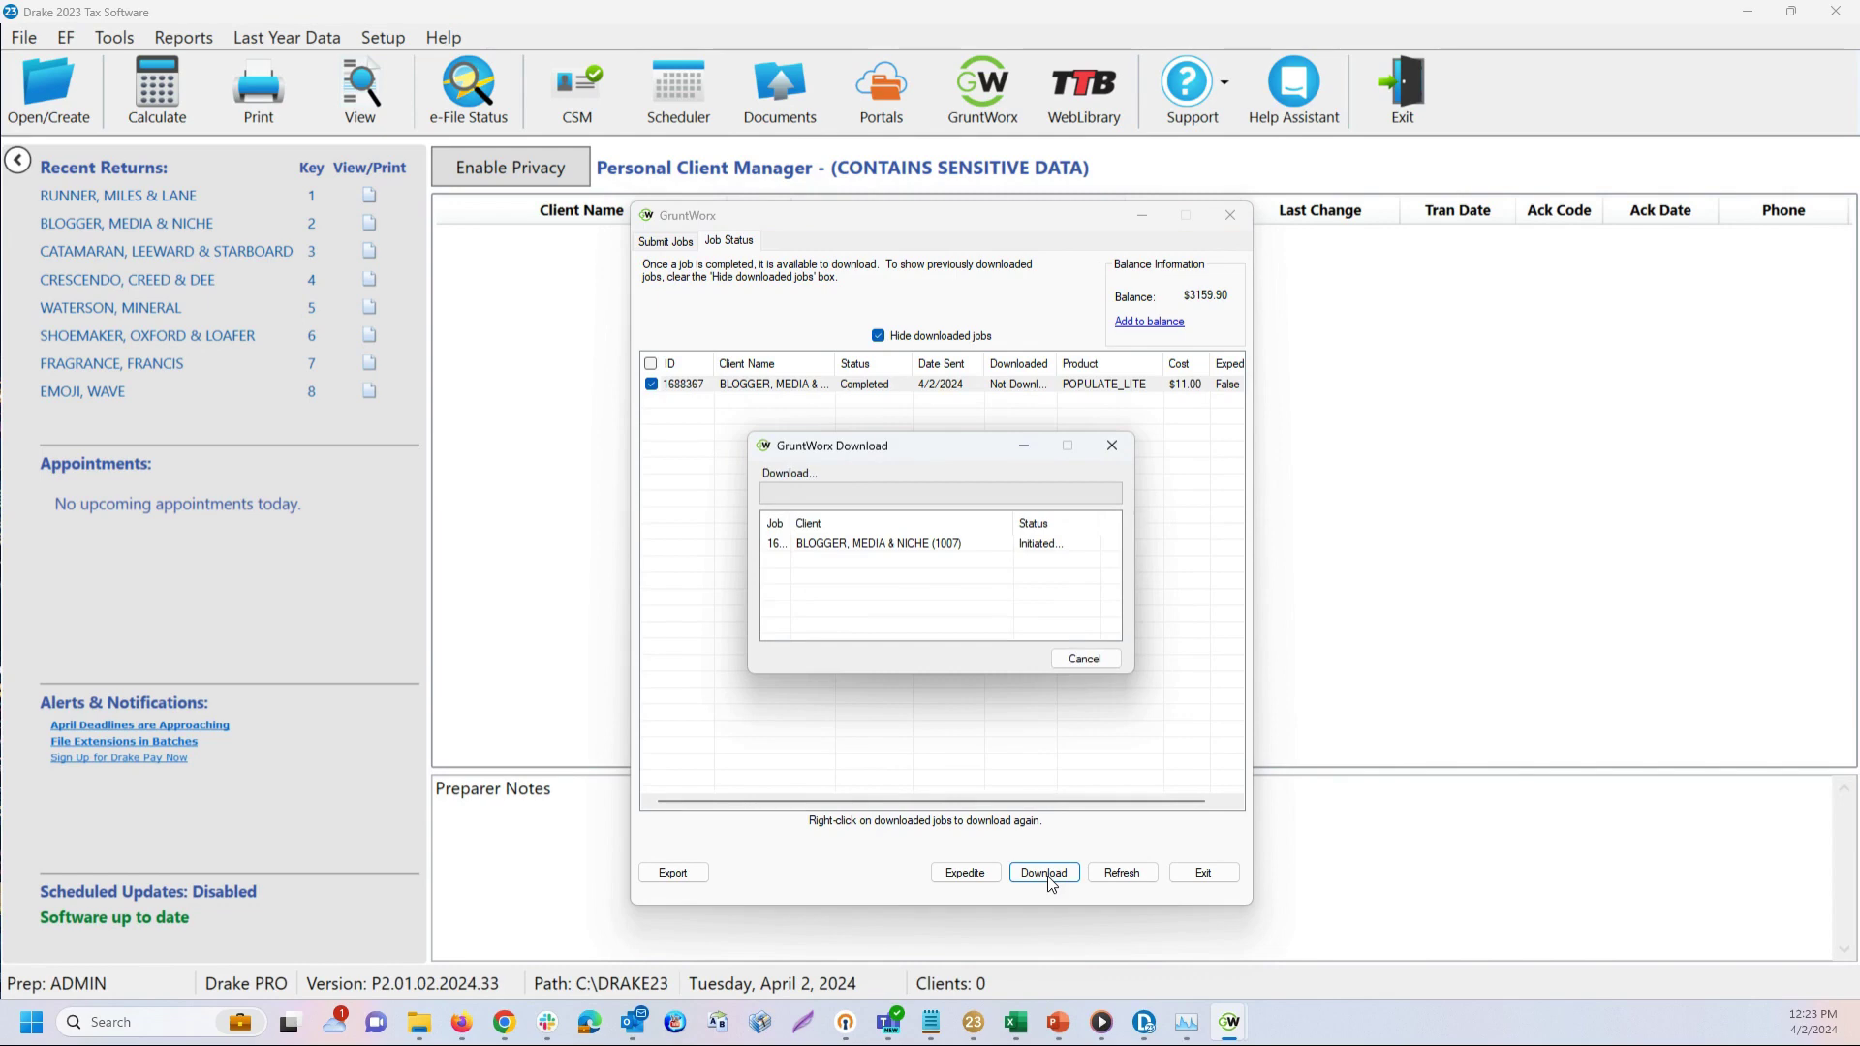
{"action": "left_click", "coordinate": [1085, 659]}
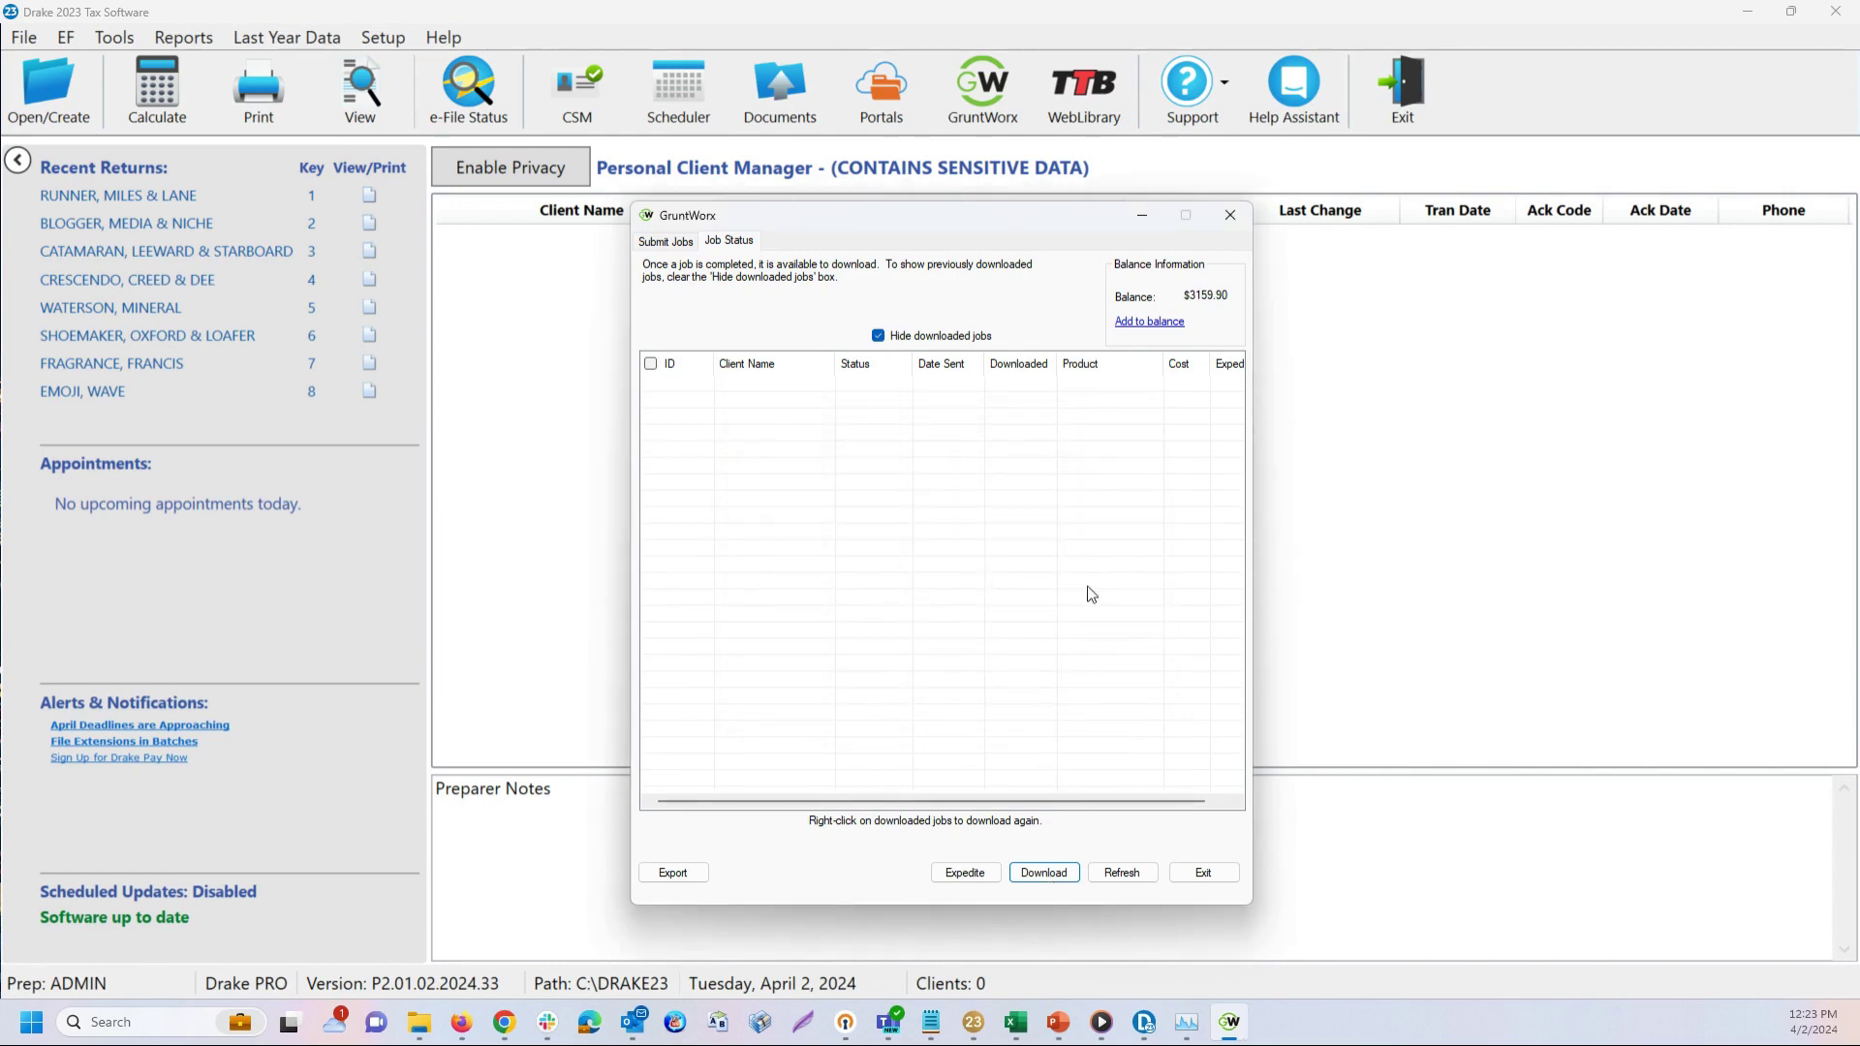